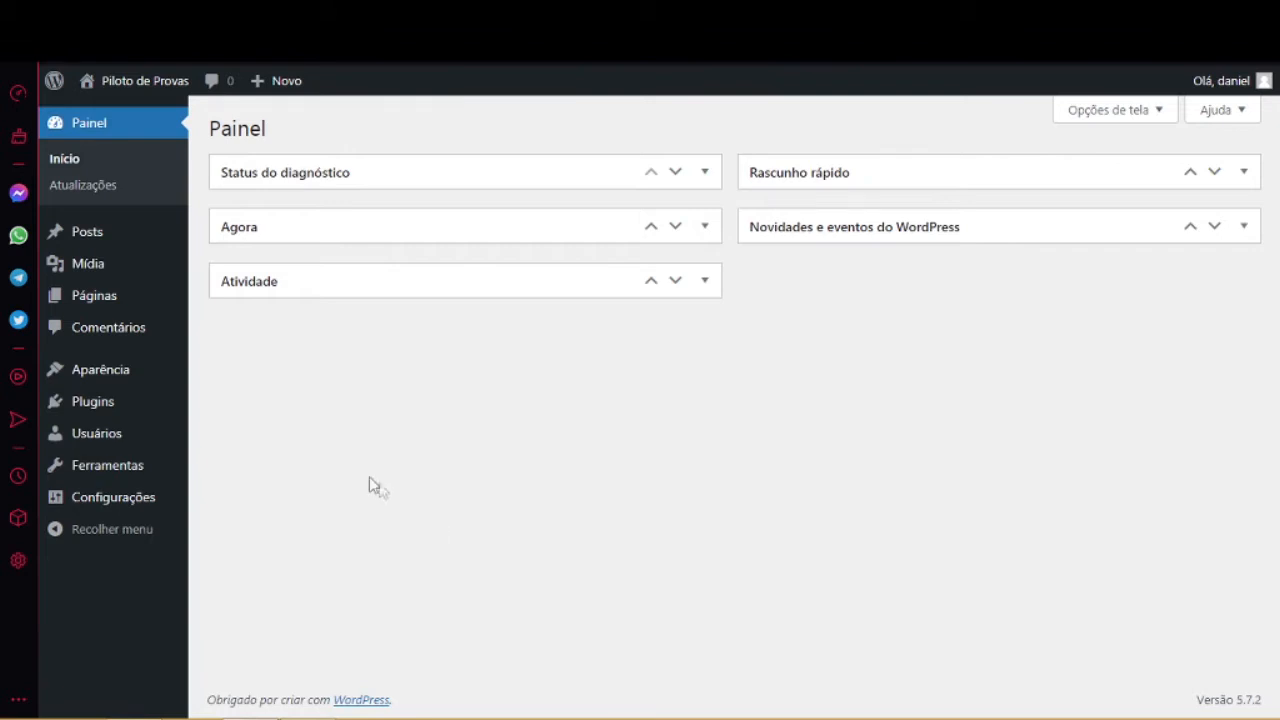
Search the theme directory for "blocksy", then install and activate the blocksy theme.
mouse_move(114, 374)
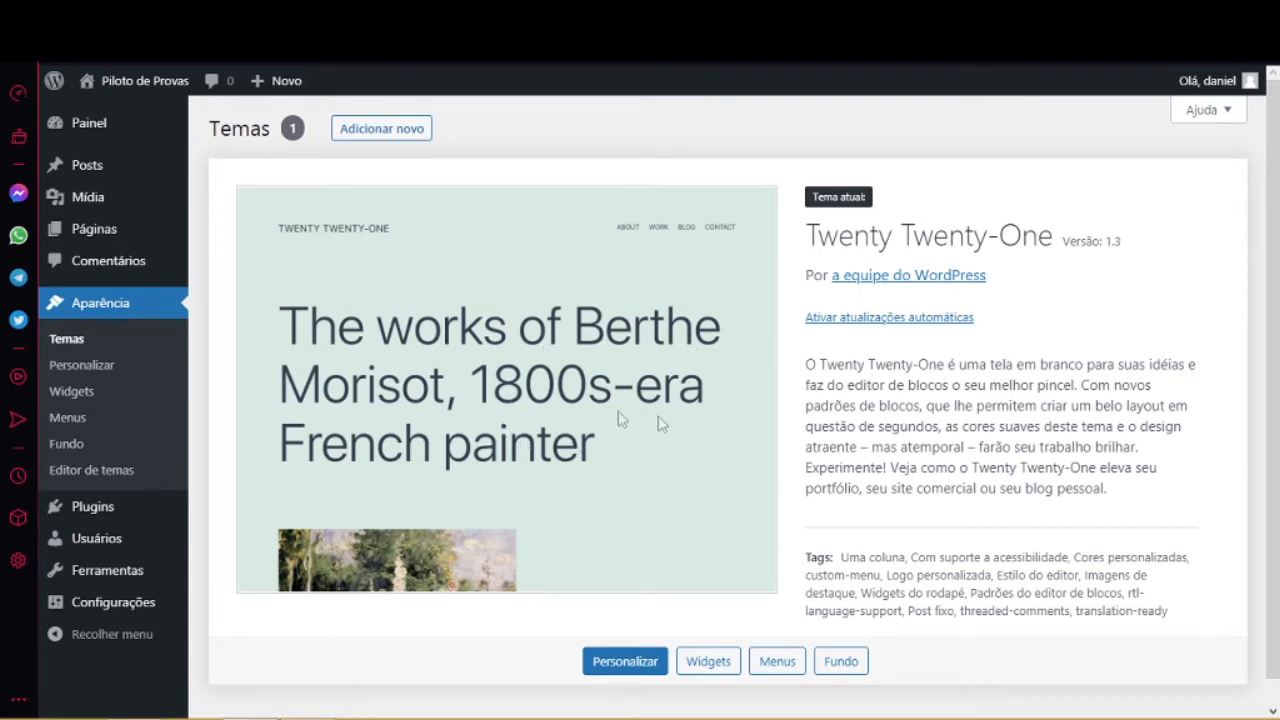
left_click(388, 138)
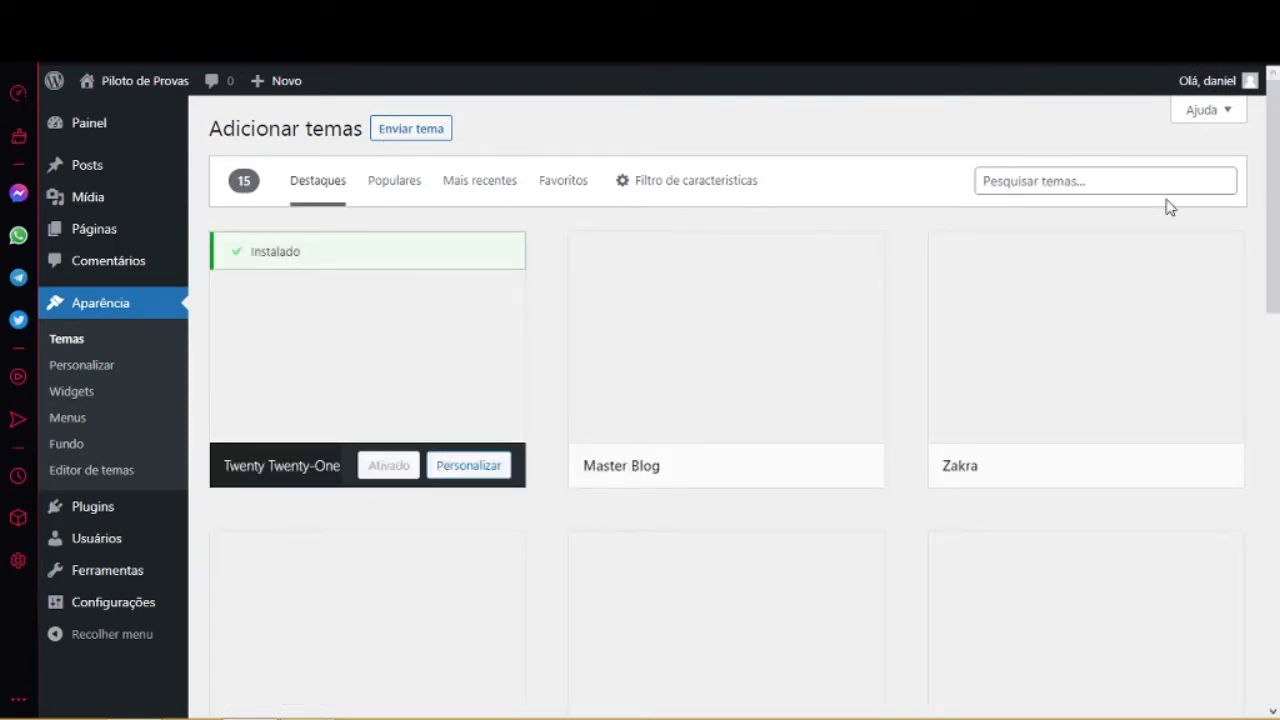
left_click(1096, 180)
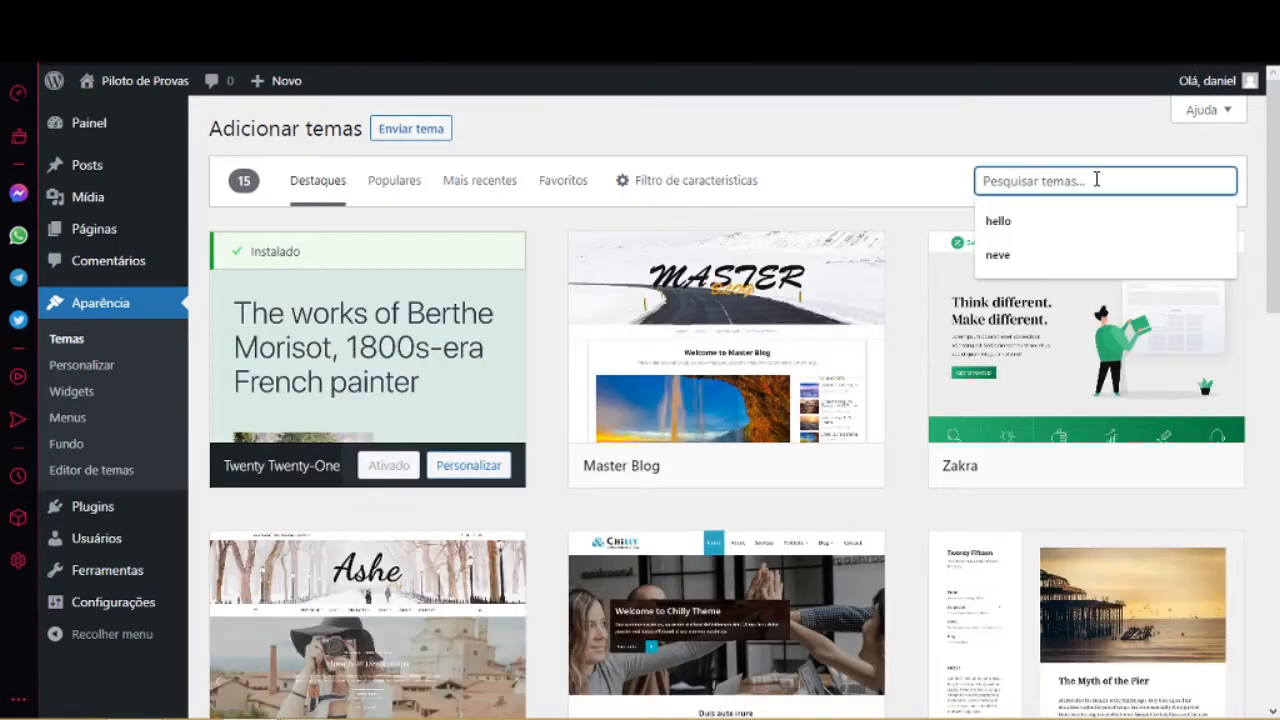
type("block")
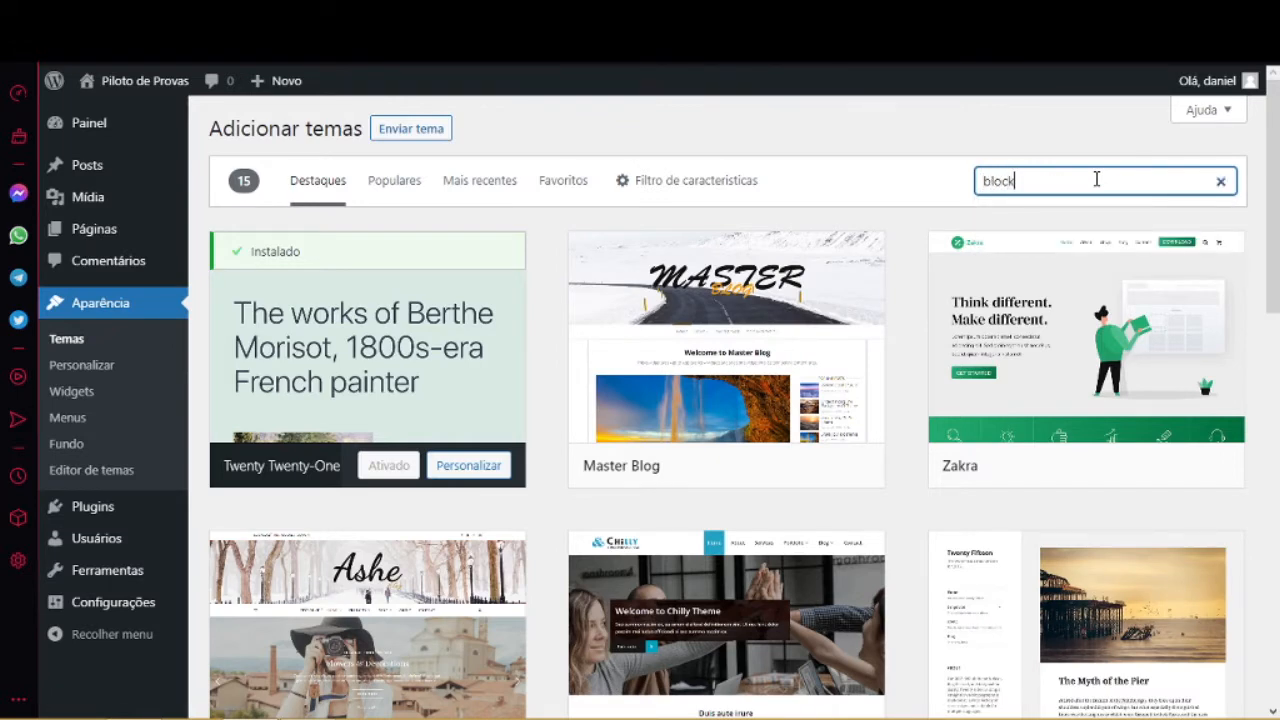
type("sy")
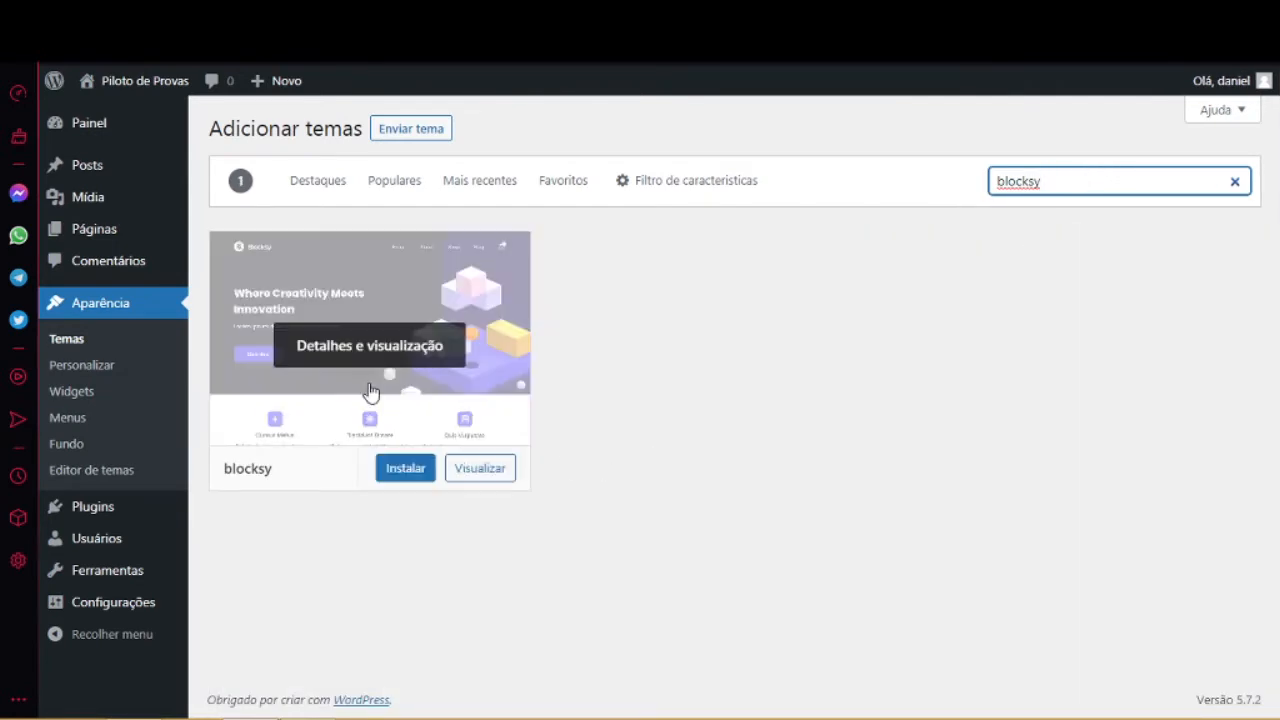
left_click(396, 476)
left_click(400, 470)
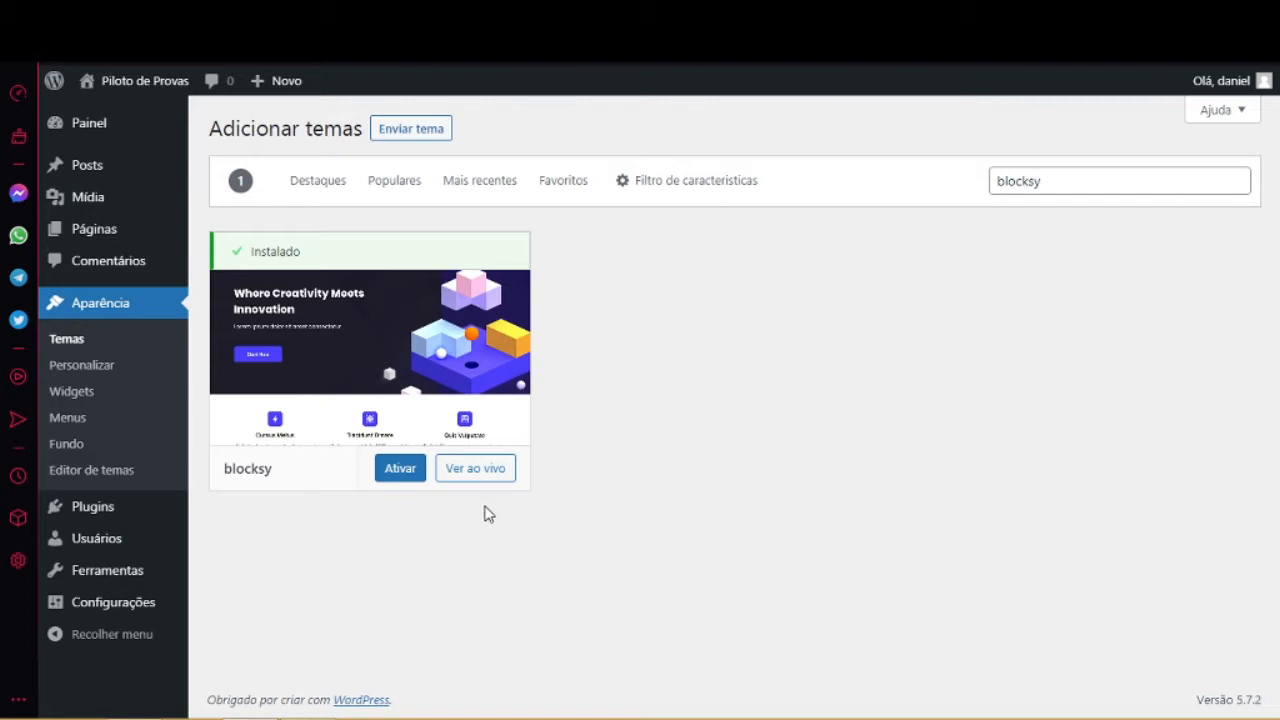
left_click(400, 470)
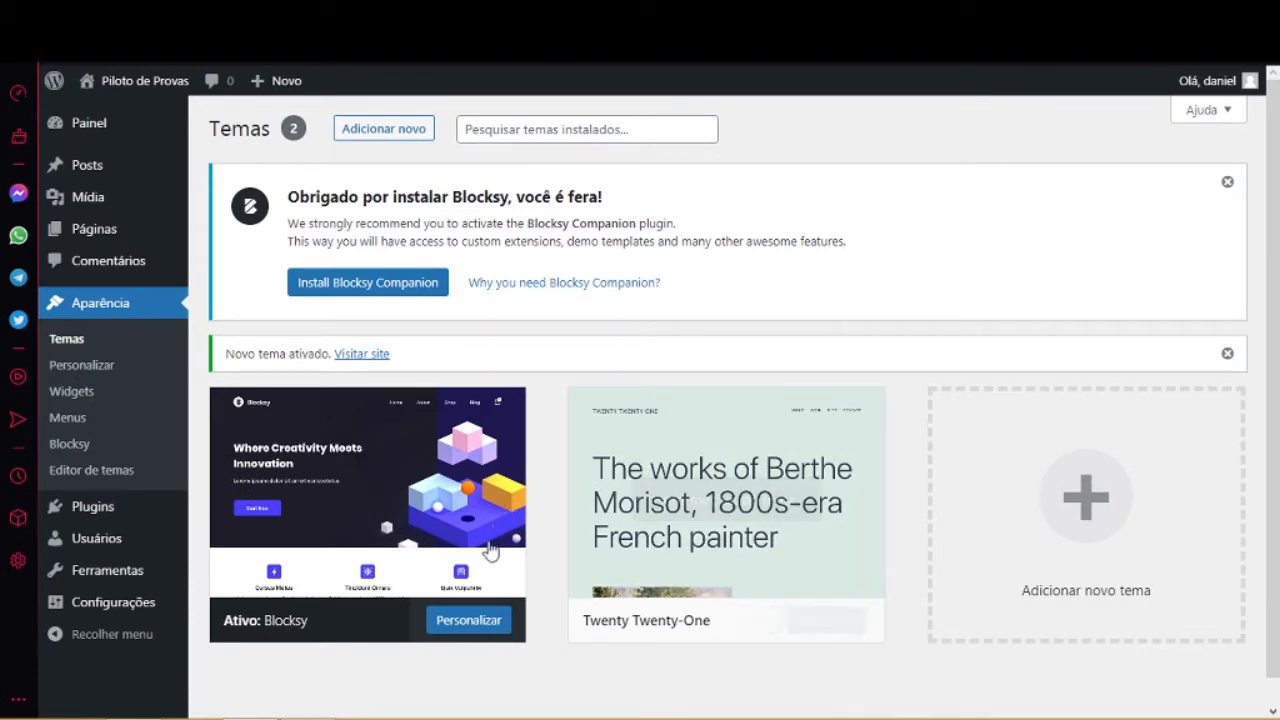
Install the recommended Blocksy Companion plugin and complete its activation by allowing update notifications and diagnostic tracking.
mouse_move(437, 490)
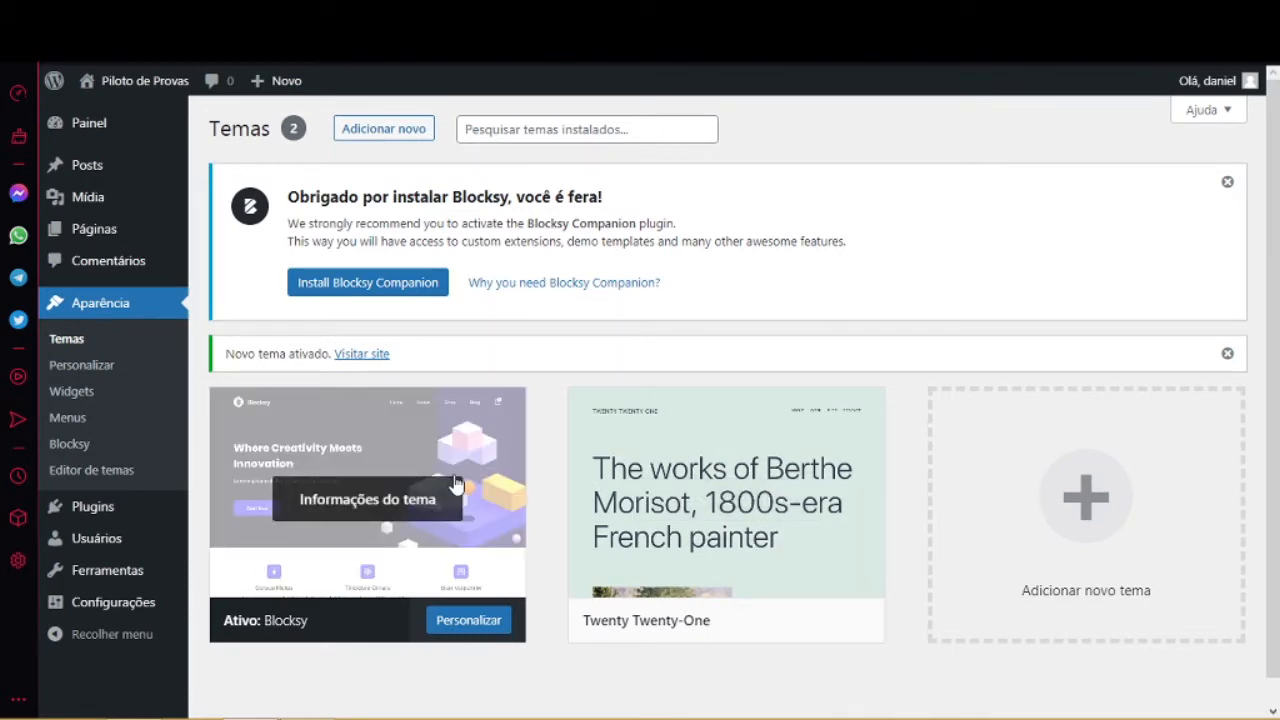
left_click(372, 288)
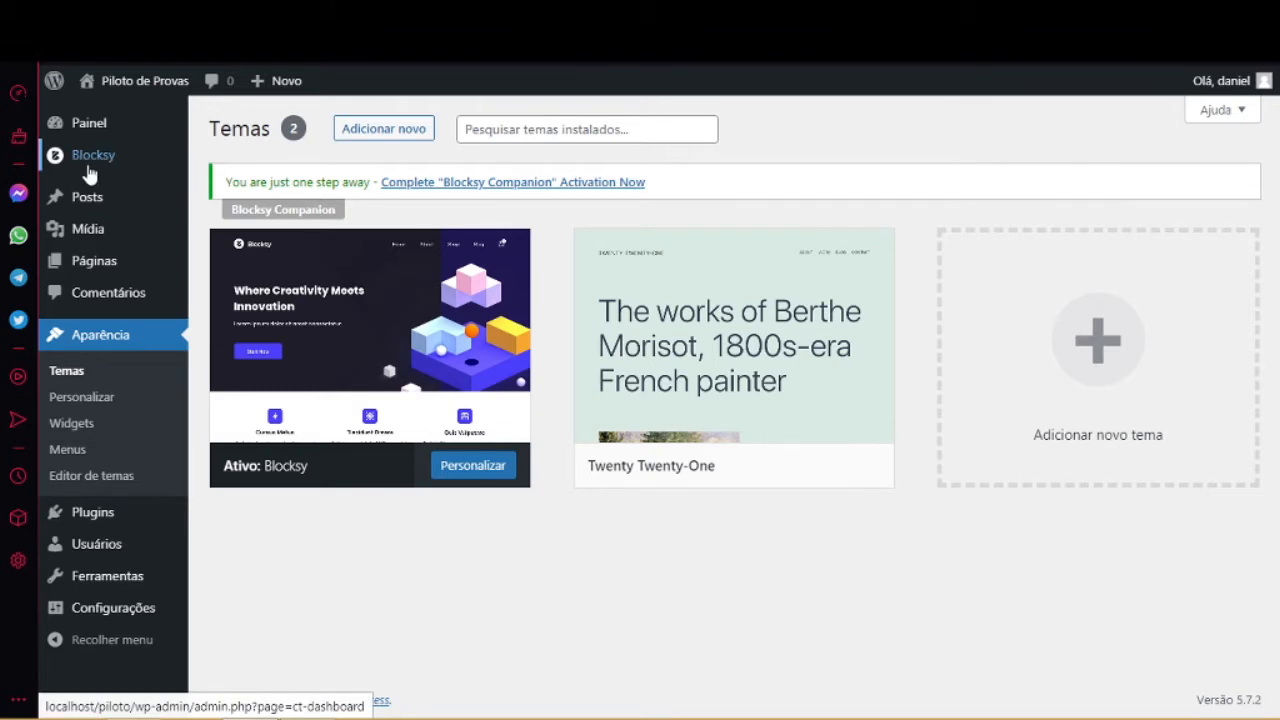
left_click(518, 187)
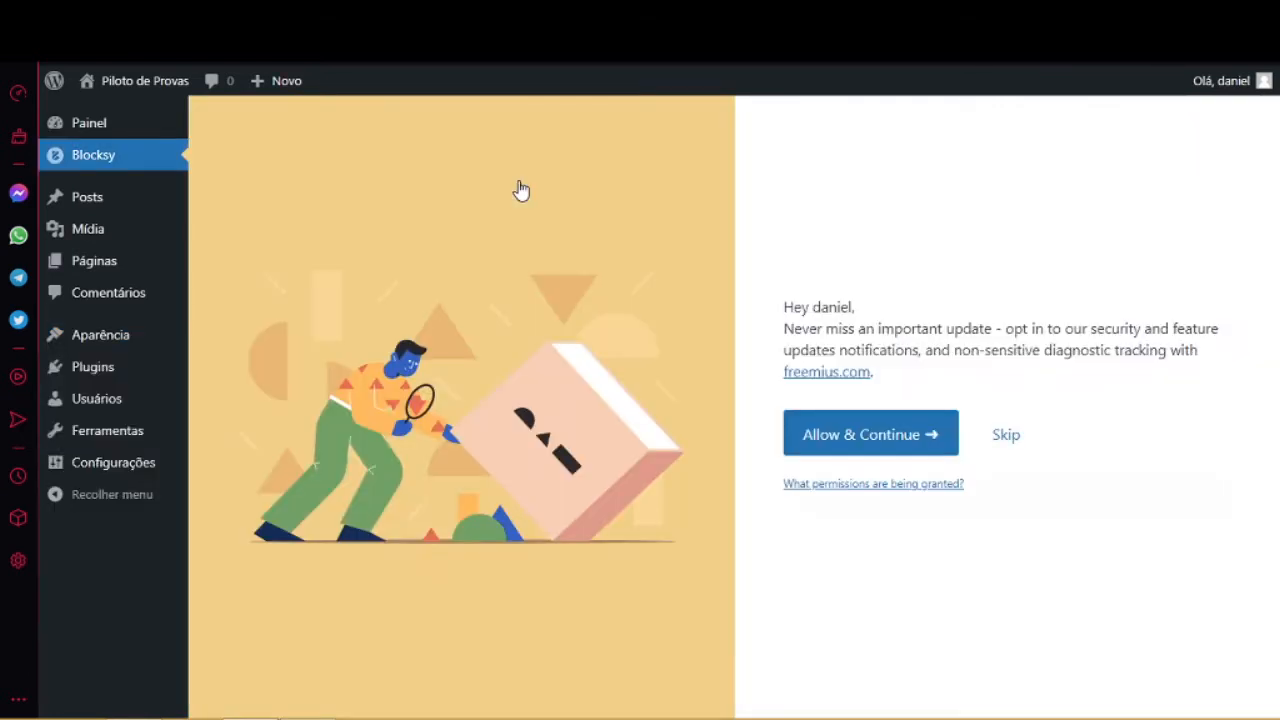
left_click(860, 436)
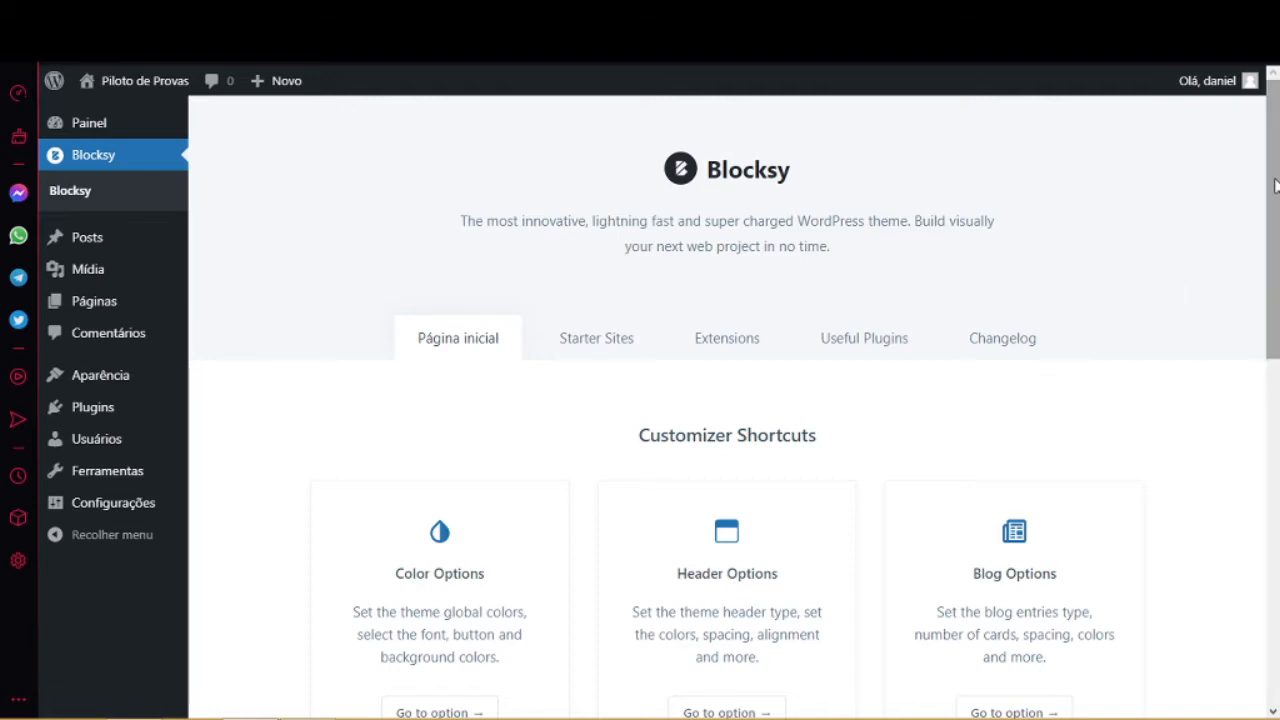
mouse_move(1275, 185)
left_mouse_down()
mouse_move(1277, 492)
mouse_move(1277, 207)
left_mouse_up()
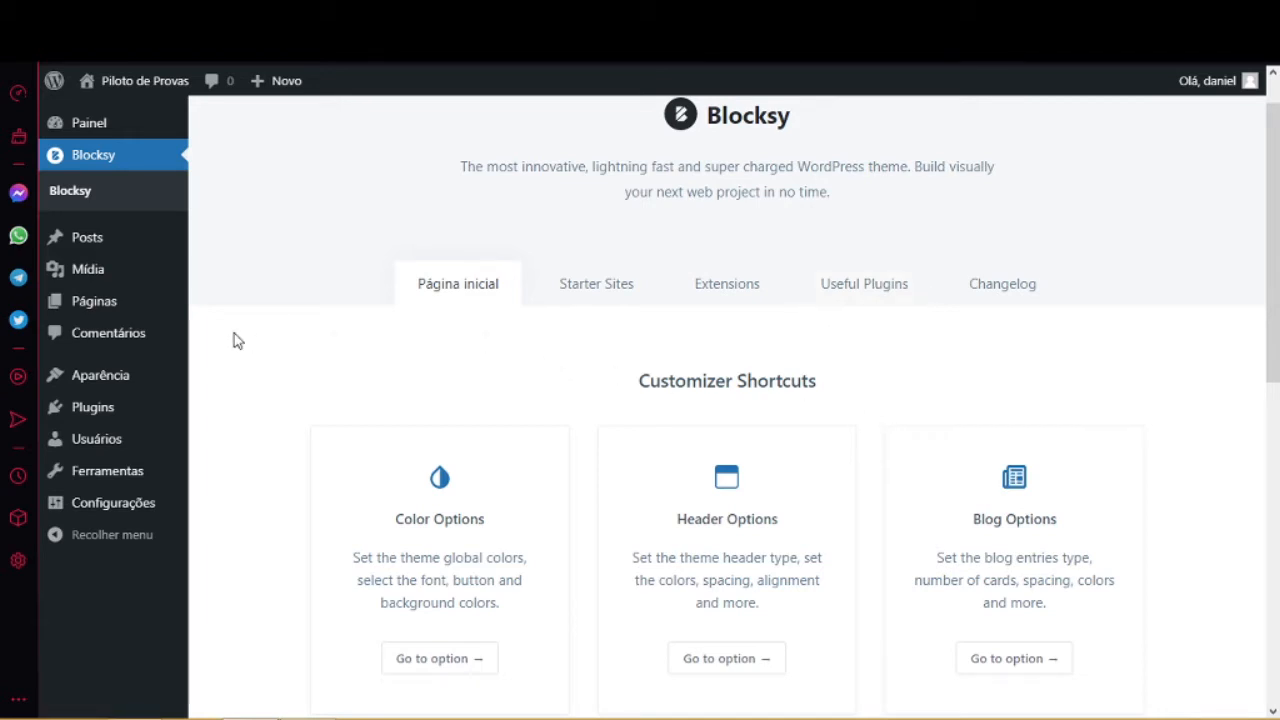
Upload piloto-de-provas.zip as a new theme, then install and activate it.
mouse_move(143, 374)
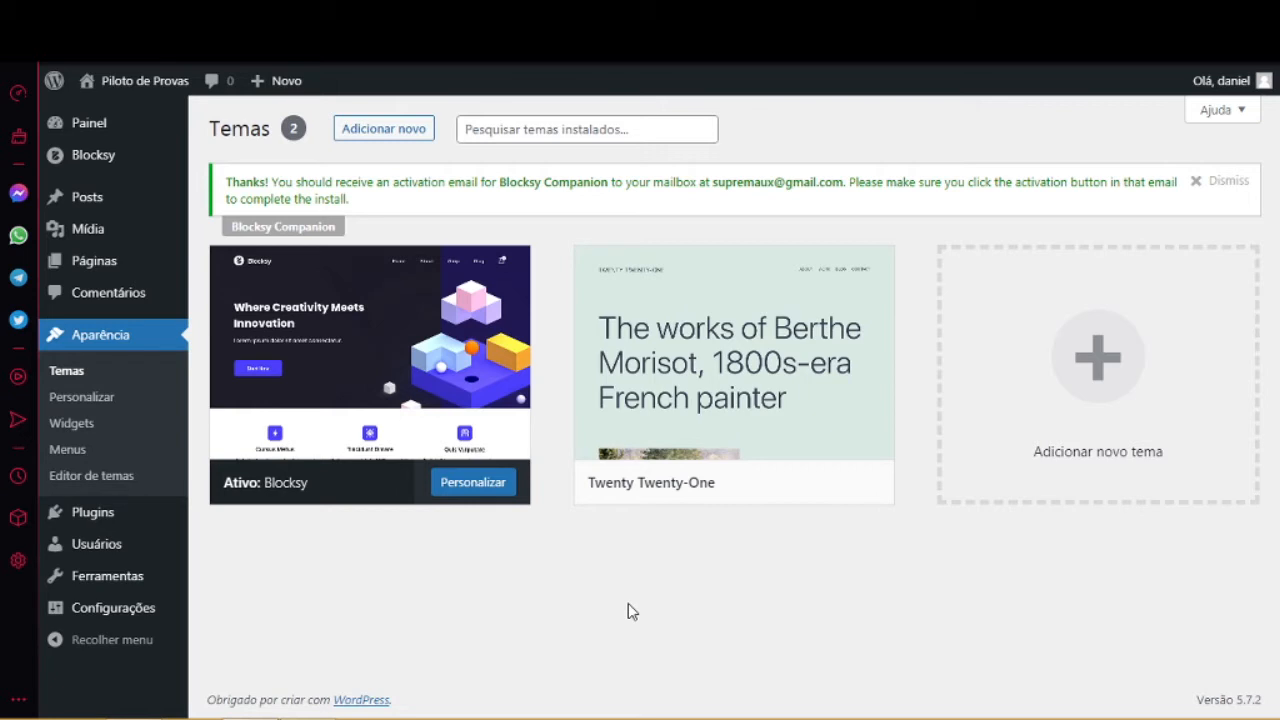
left_click(399, 138)
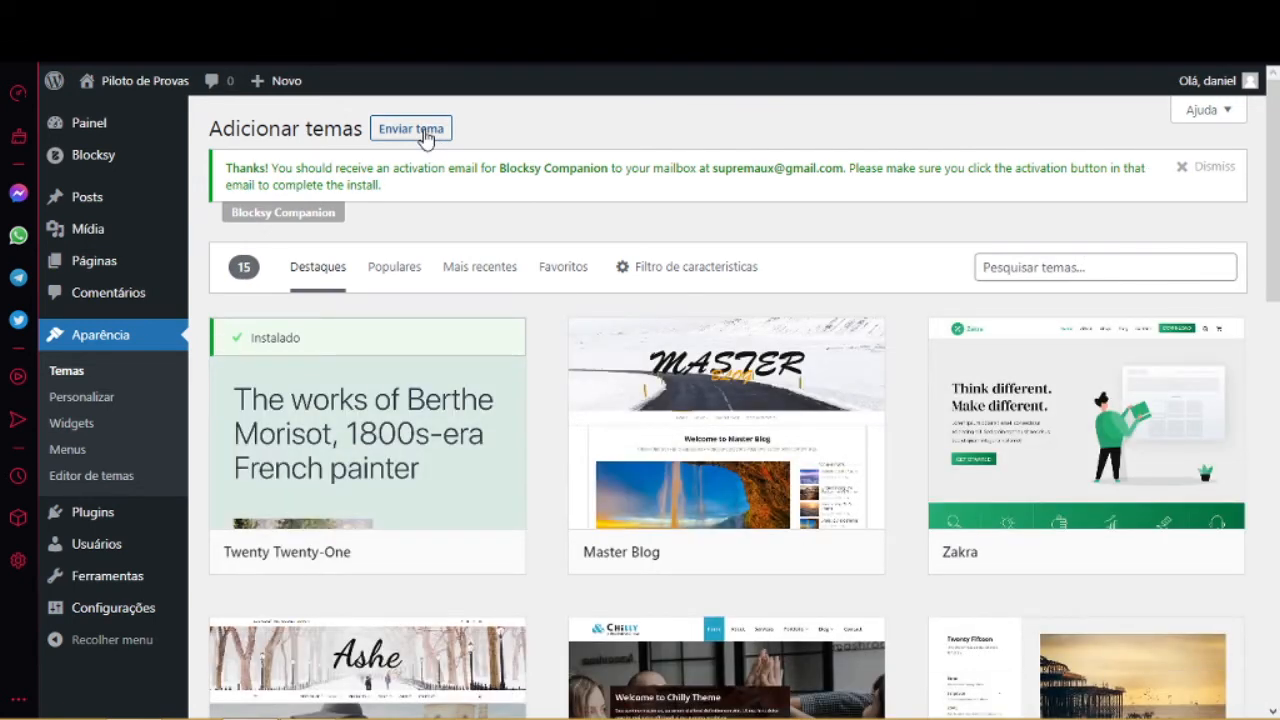
left_click(425, 135)
left_click(594, 384)
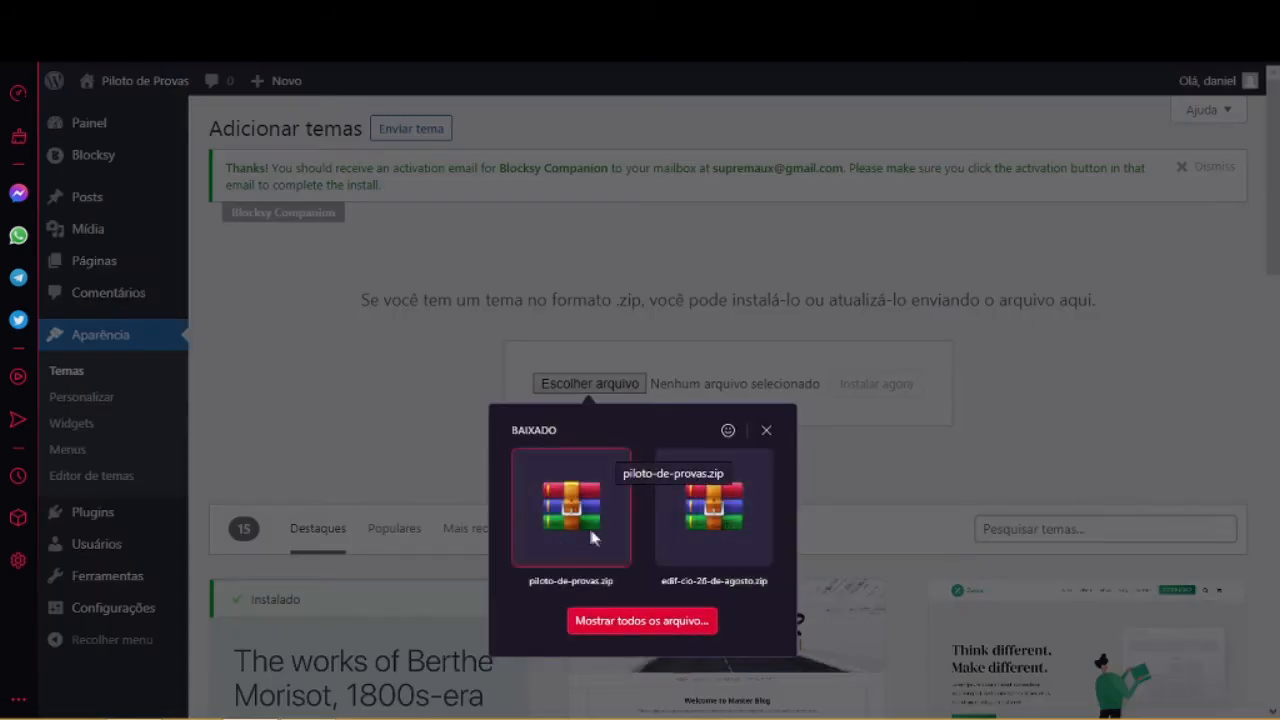
left_click(590, 535)
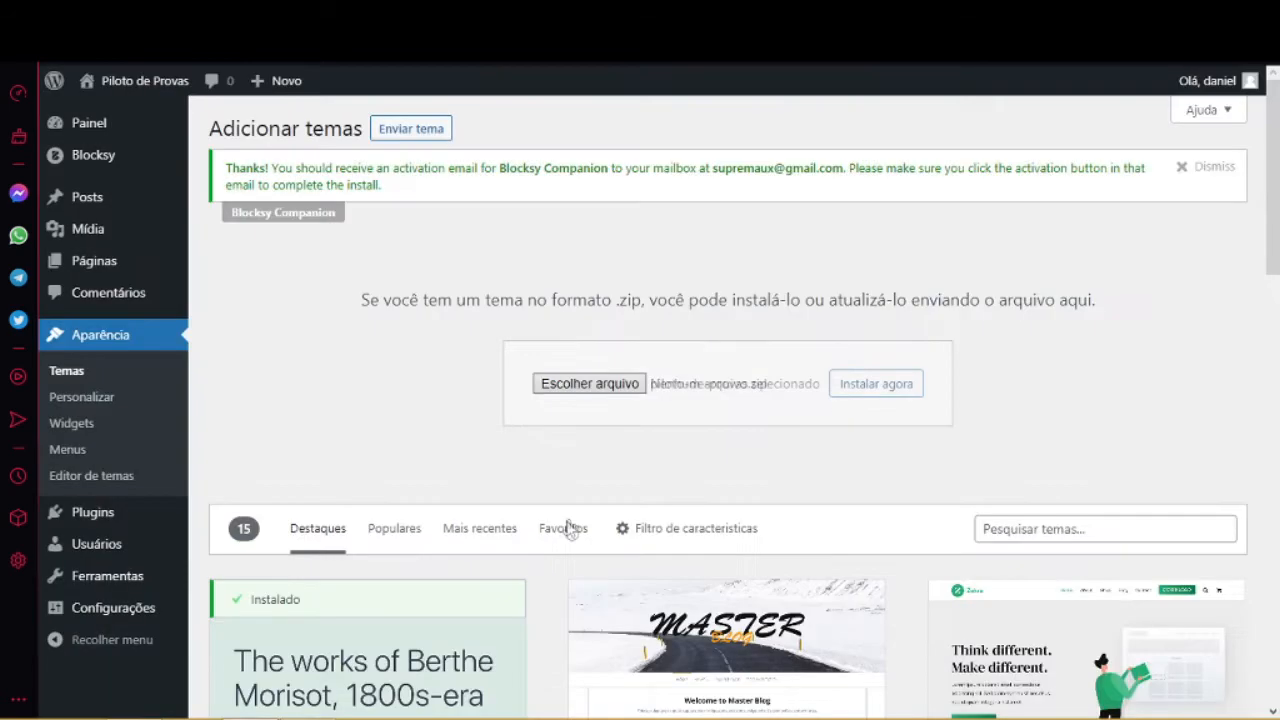
left_click(884, 391)
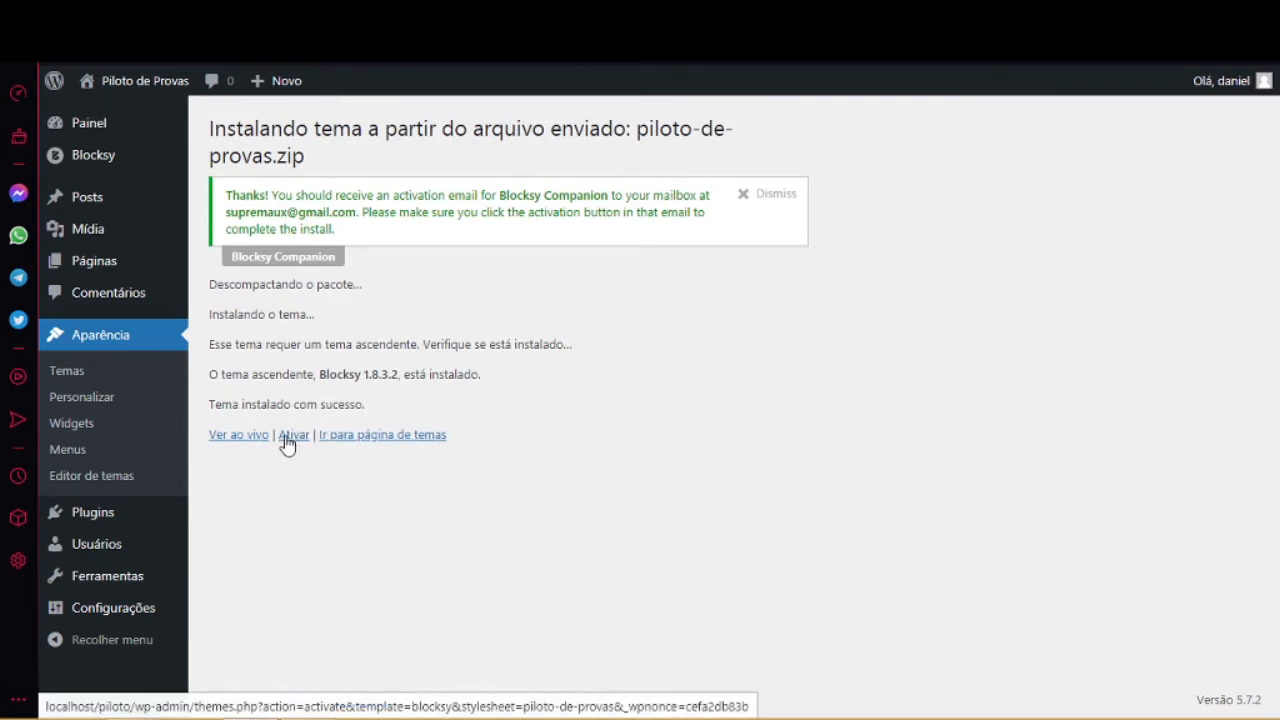
left_click(289, 438)
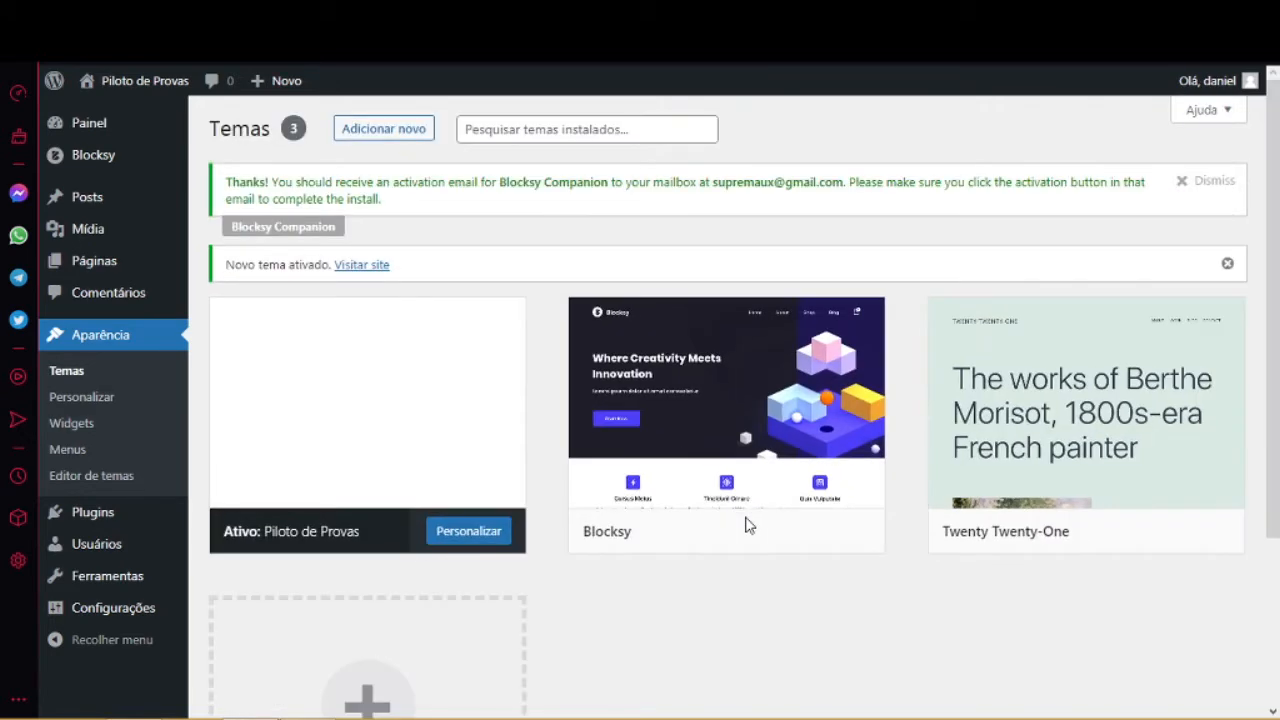
Open the page for adding new plugins and dismiss the Blocksy Companion activation notice.
mouse_move(380, 471)
mouse_move(82, 515)
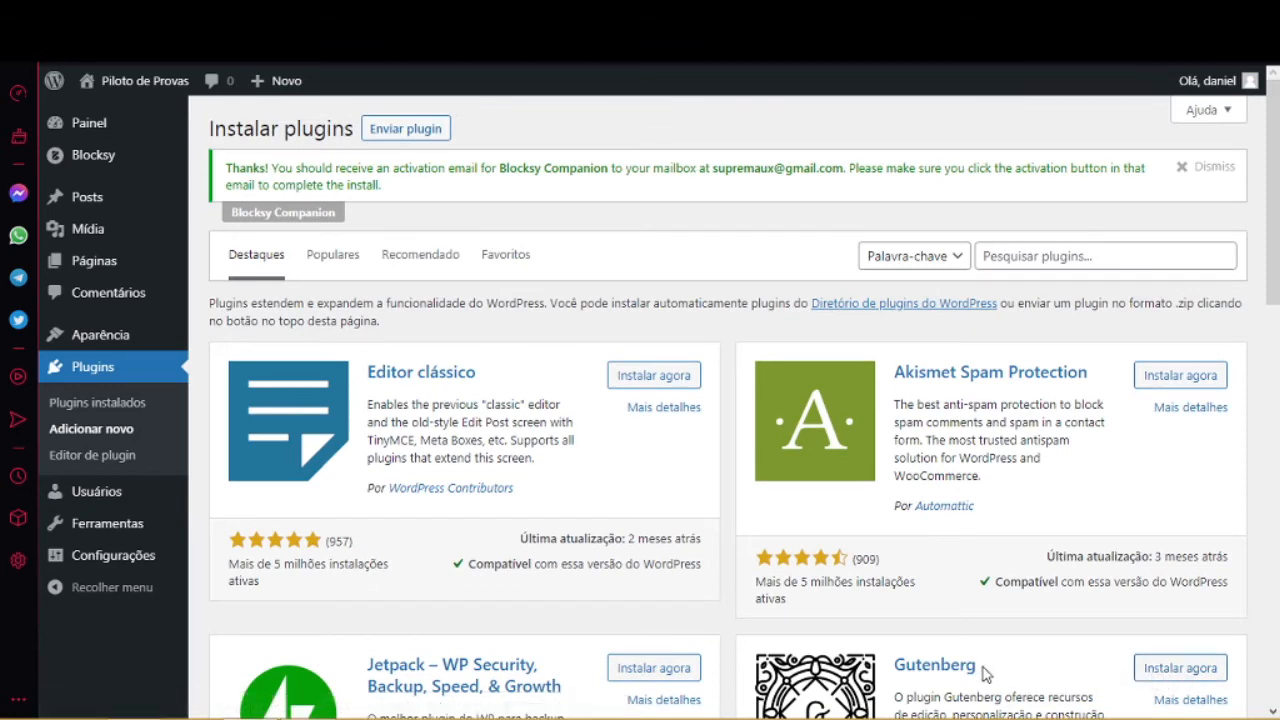
left_click(1205, 167)
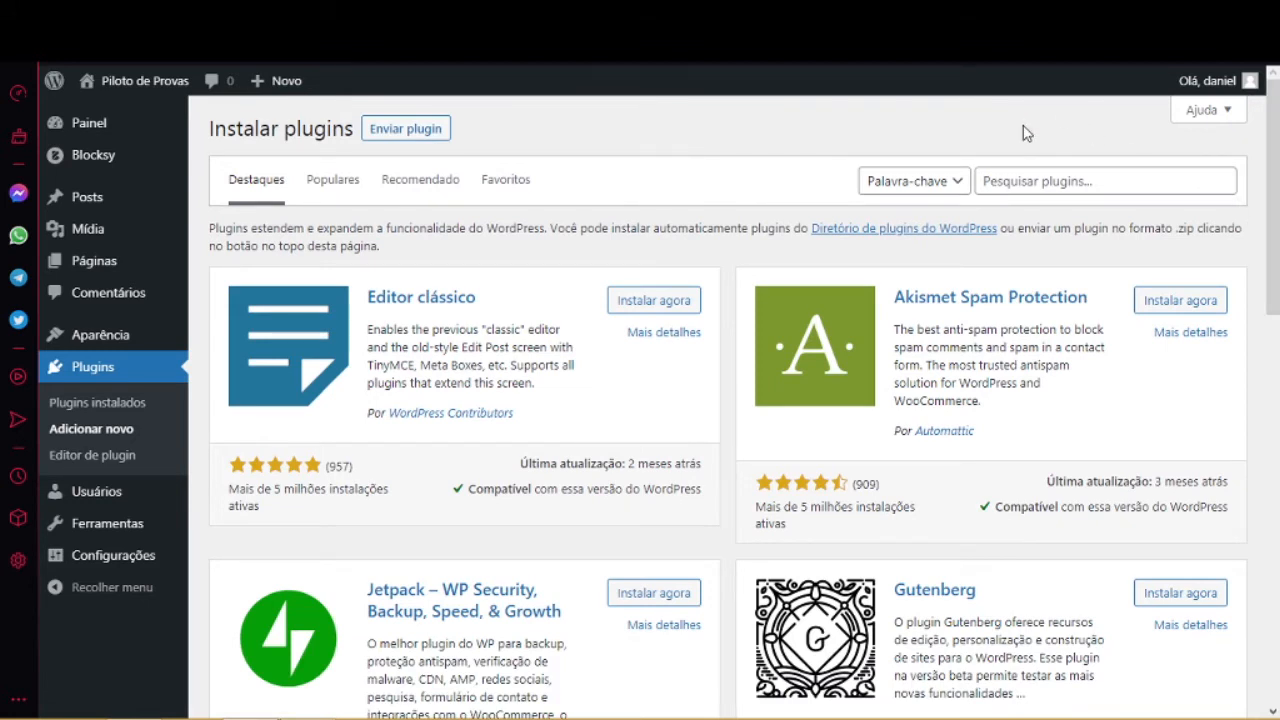
Try to search the plugin directory for "ultimate addons for gutenberg".
left_click(1043, 180)
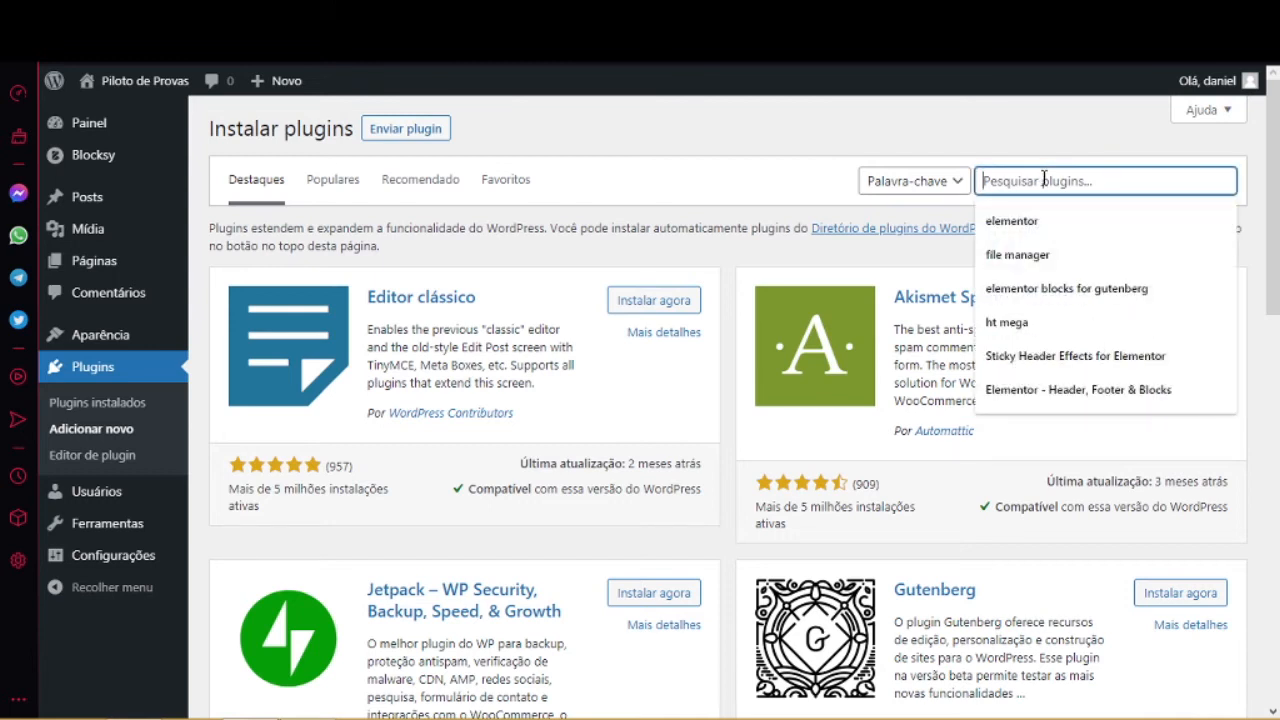
type("ultima")
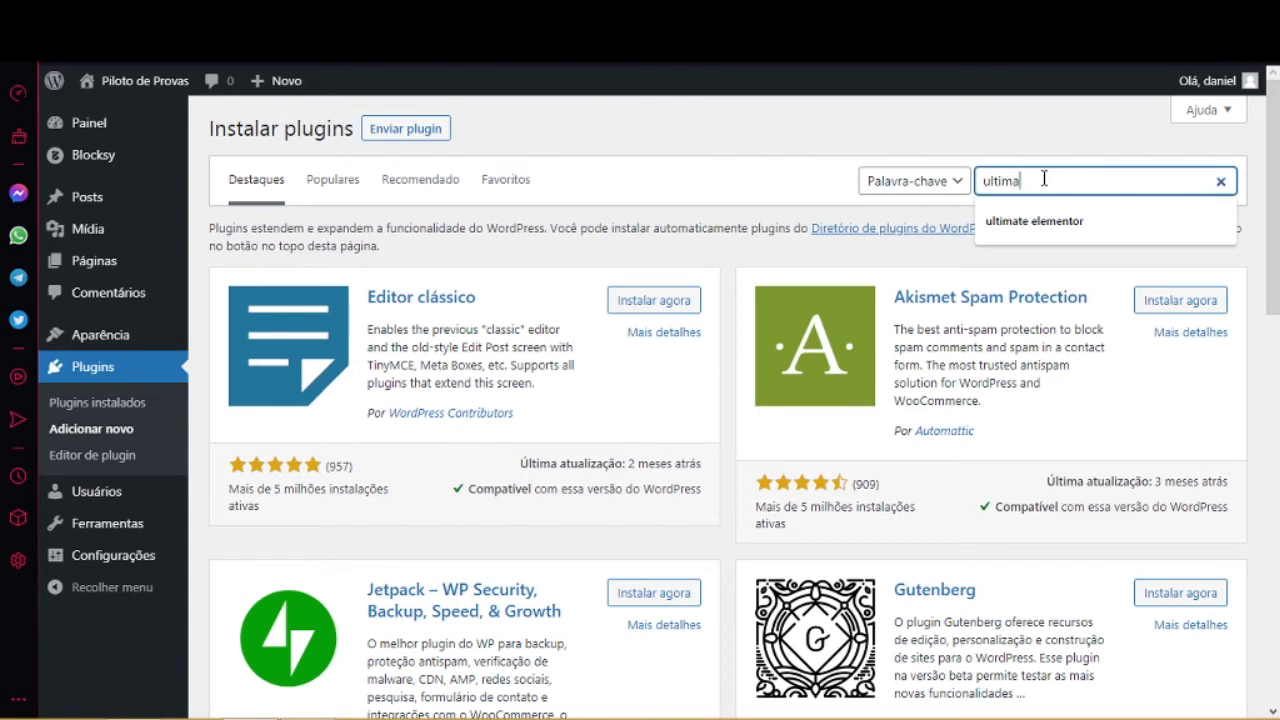
type("te addon")
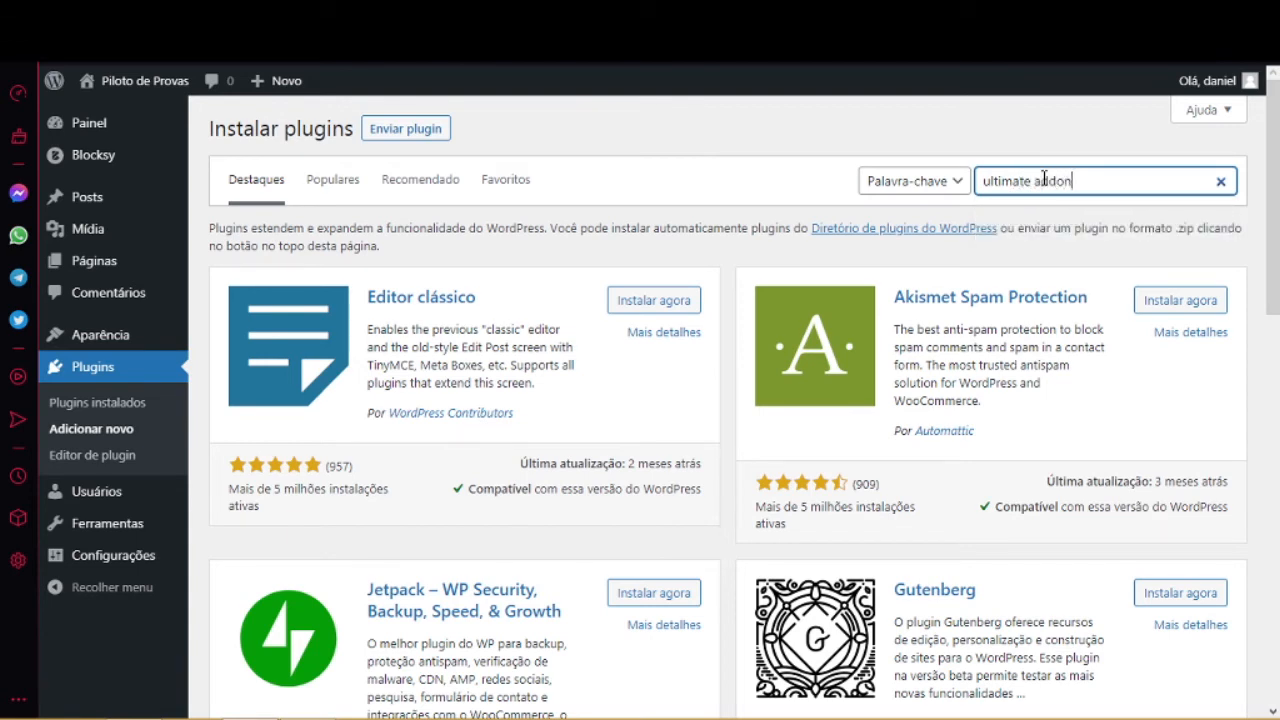
type("s for gutenberg")
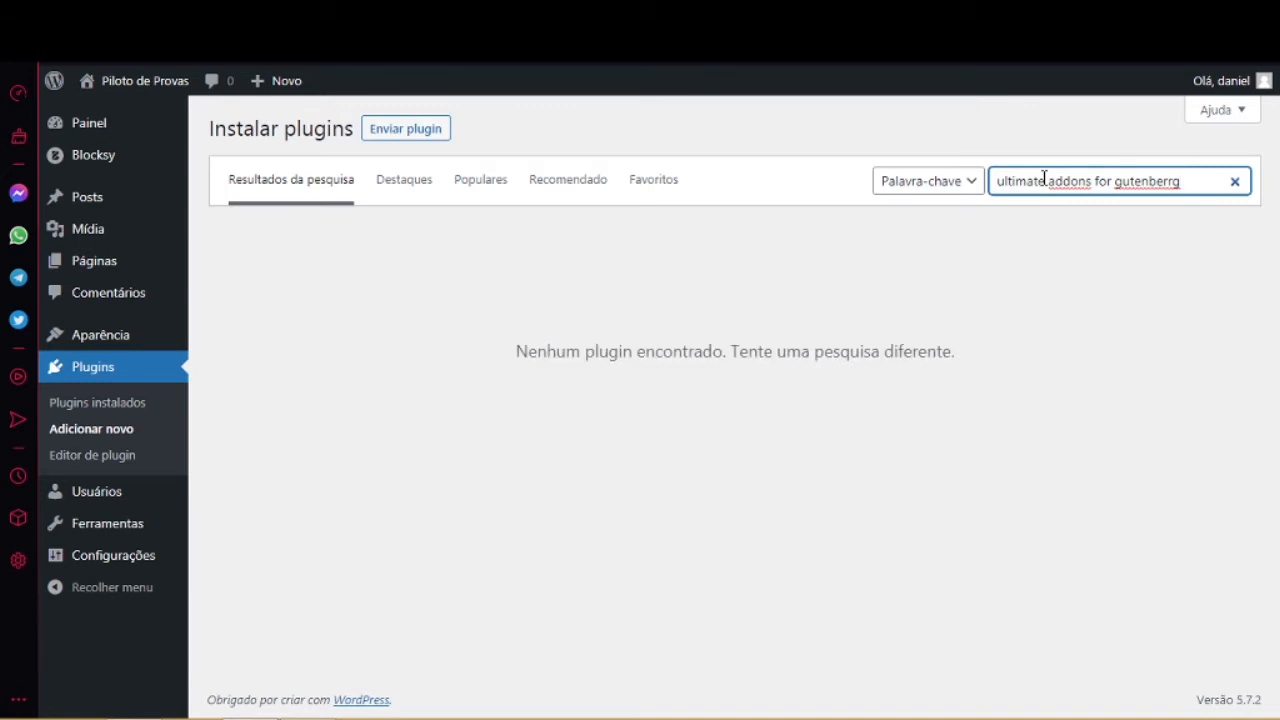
key("BackSpace")
key("BackSpace")
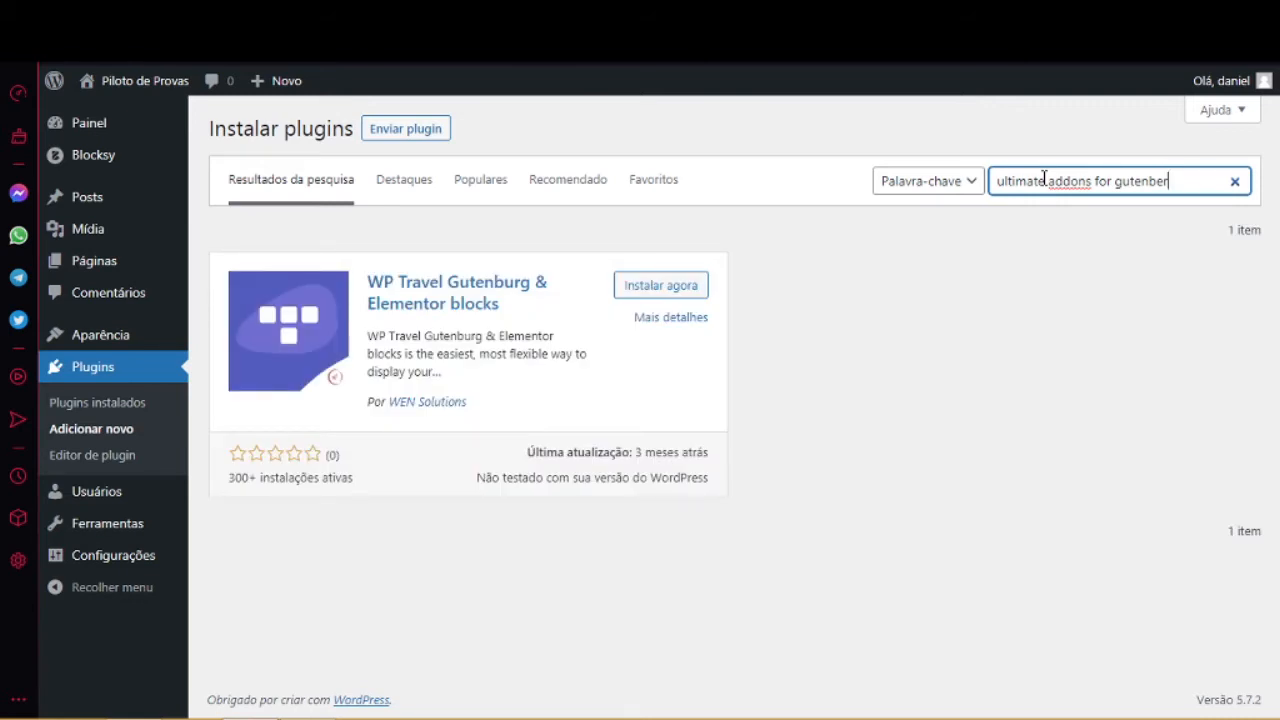
Shorten the plugin search to "ultimate", then install and activate Gutenberg Blocks – Ultimate Addons for Gutenberg.
key("ctrl+shift+Left")
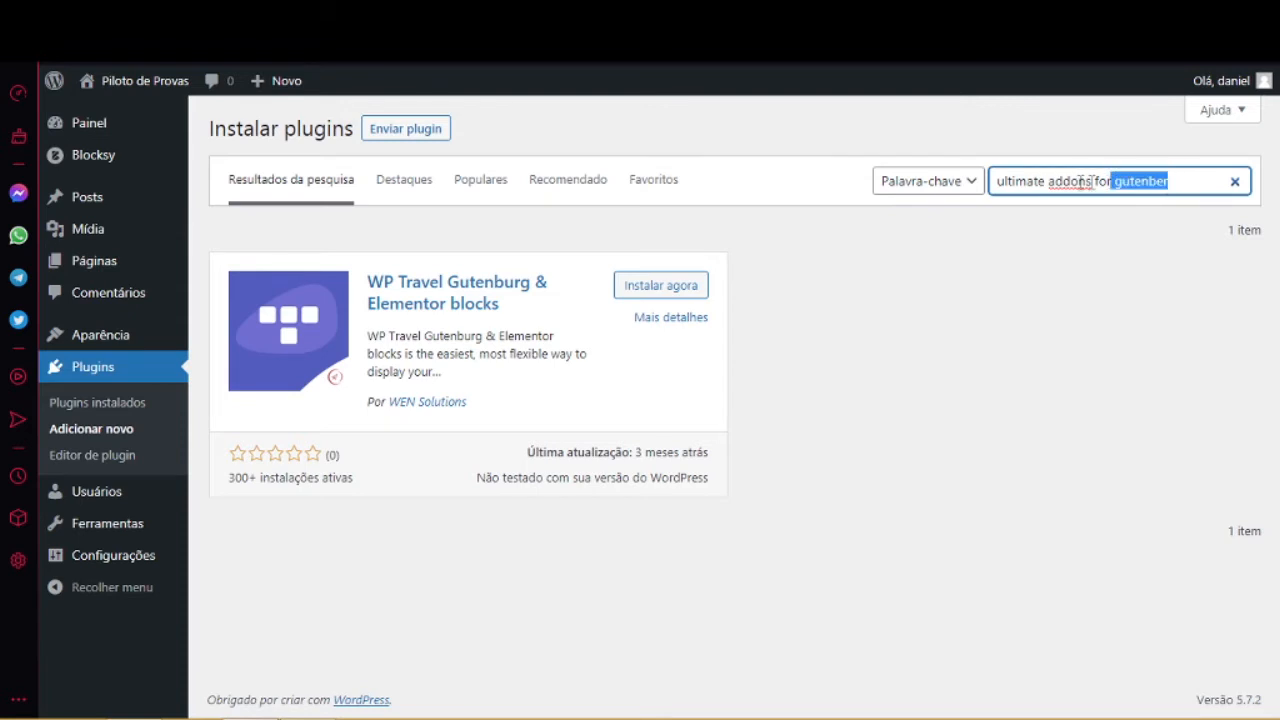
key("ctrl+shift+Left")
key("ctrl+shift+Left")
key("BackSpace")
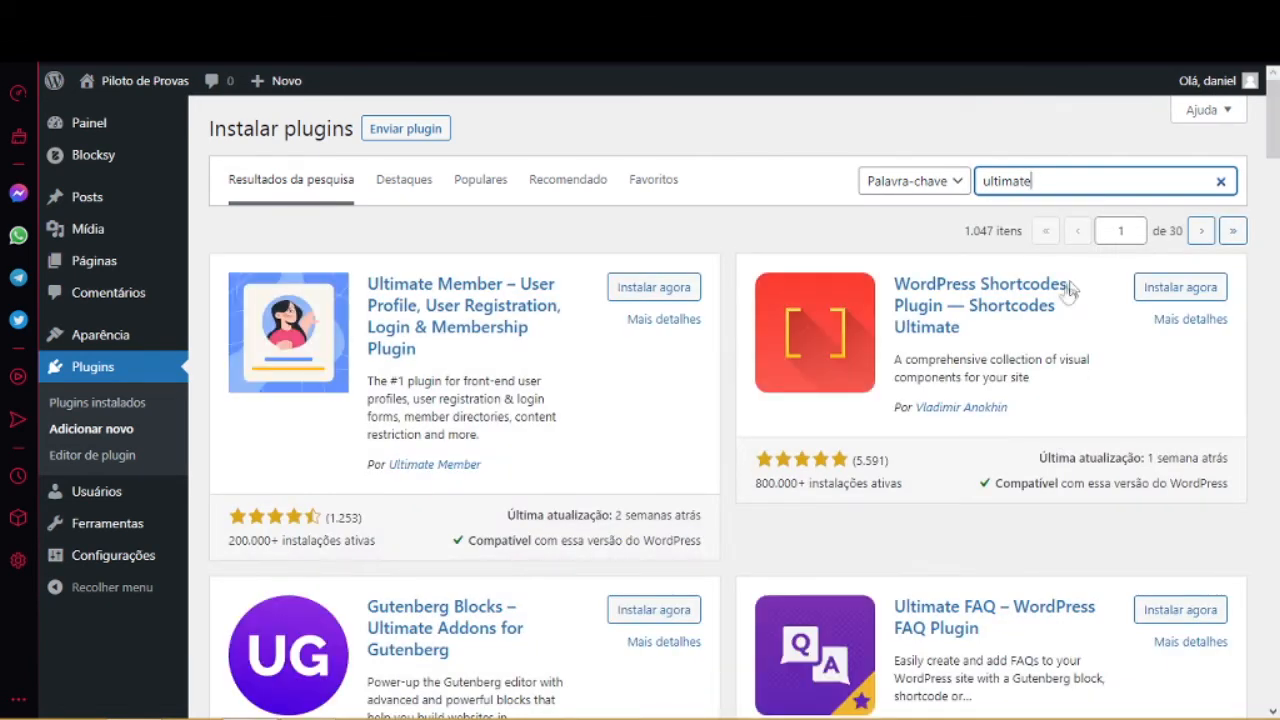
left_click_drag(1273, 157, 1274, 198)
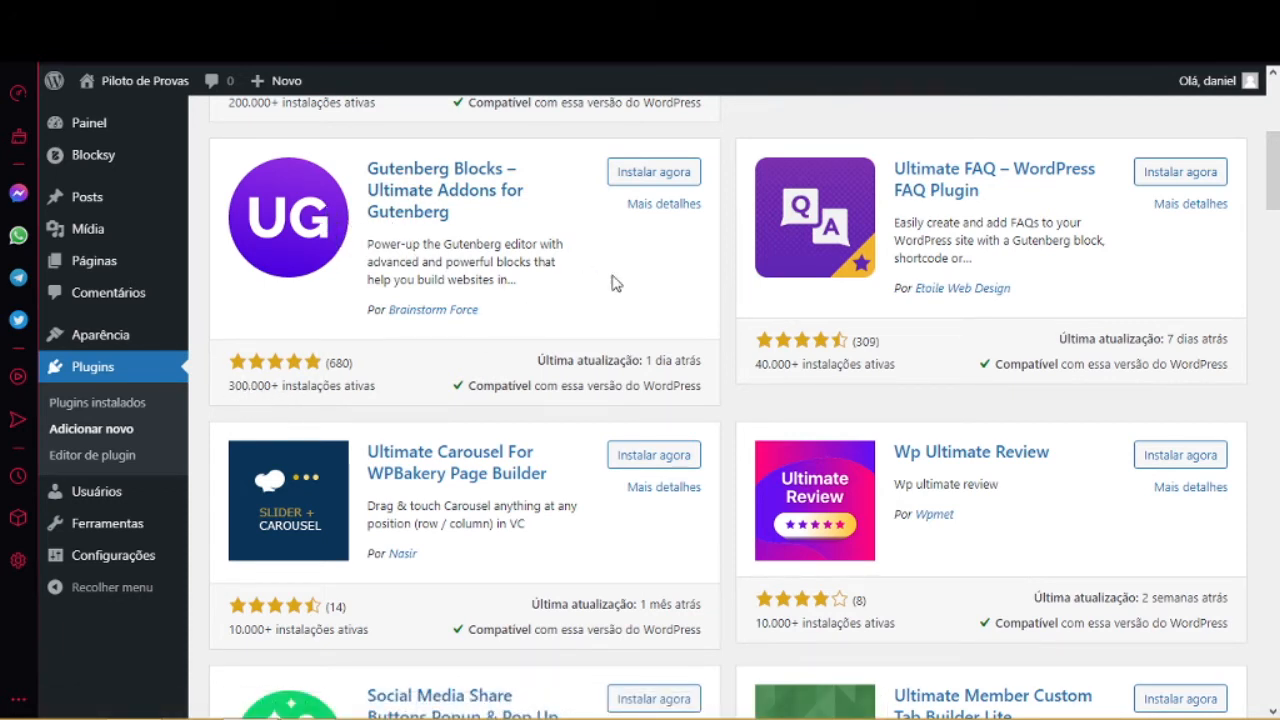
left_click(628, 180)
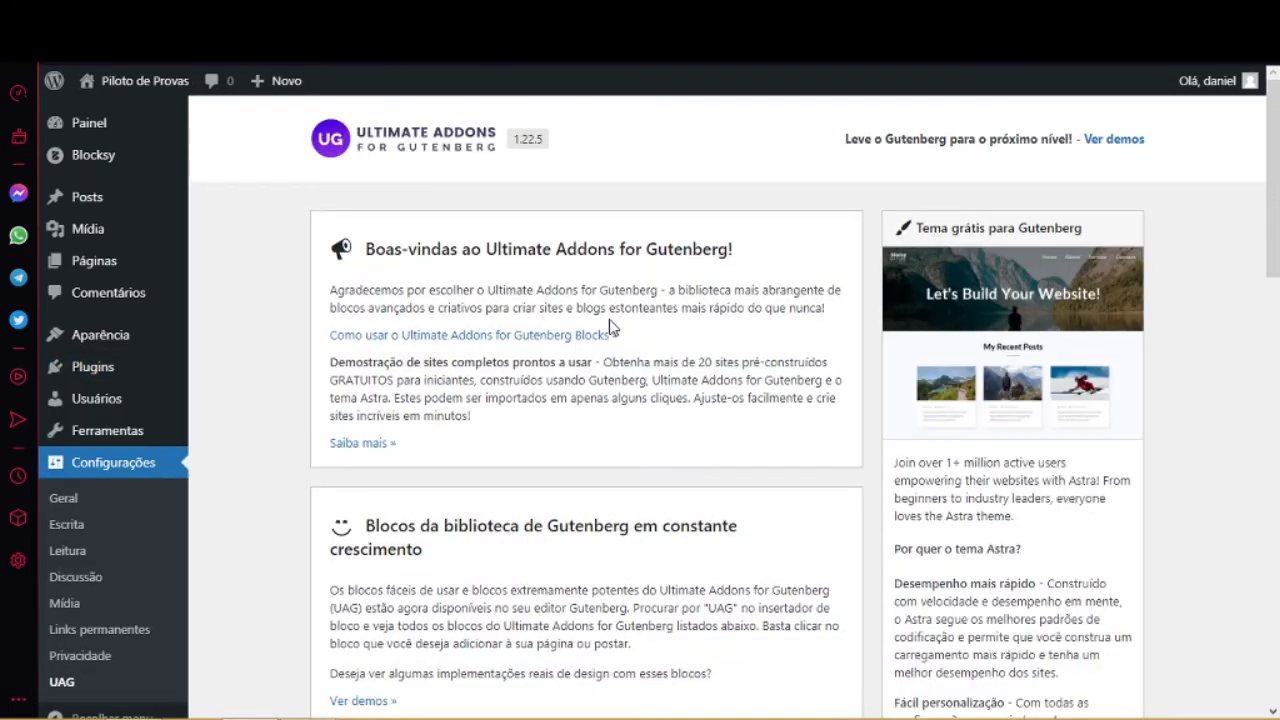
Create a new page, dismiss the block editor welcome guide and title the page "Home".
mouse_move(1276, 203)
left_mouse_down()
mouse_move(1274, 550)
mouse_move(1278, 188)
left_mouse_up()
scroll(1274, 397, "down", 1)
mouse_move(105, 262)
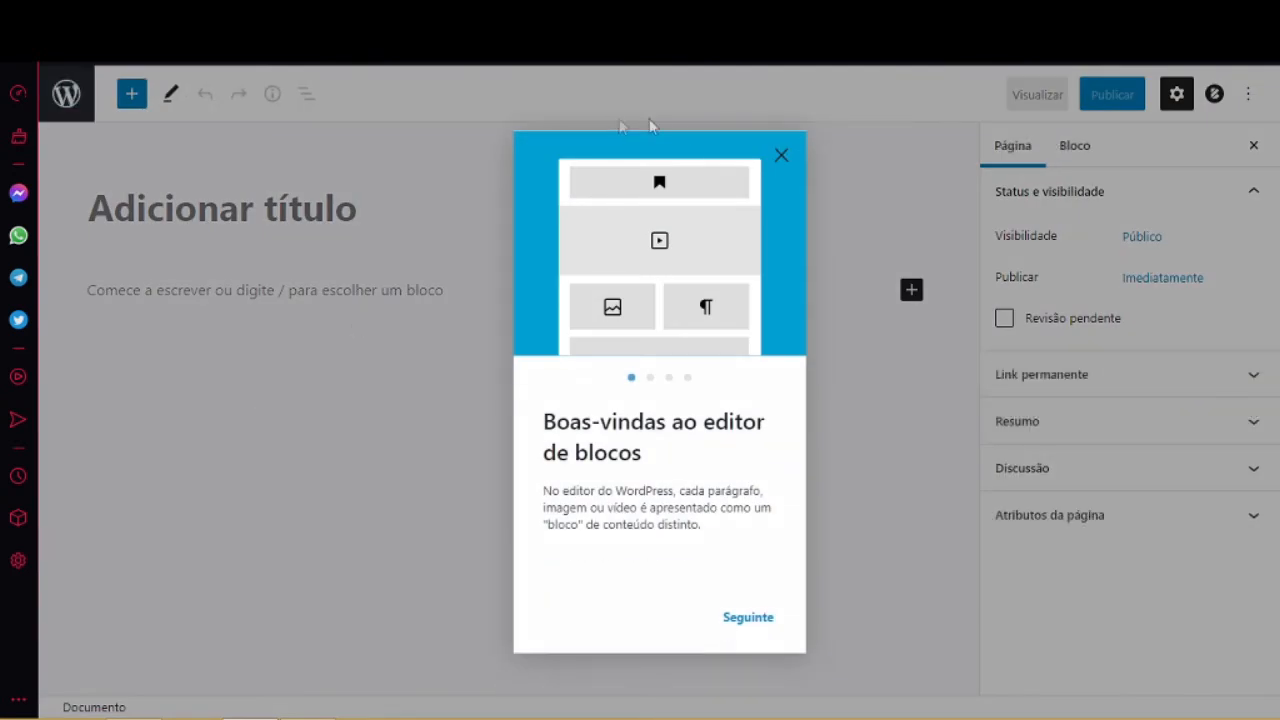
left_click(781, 156)
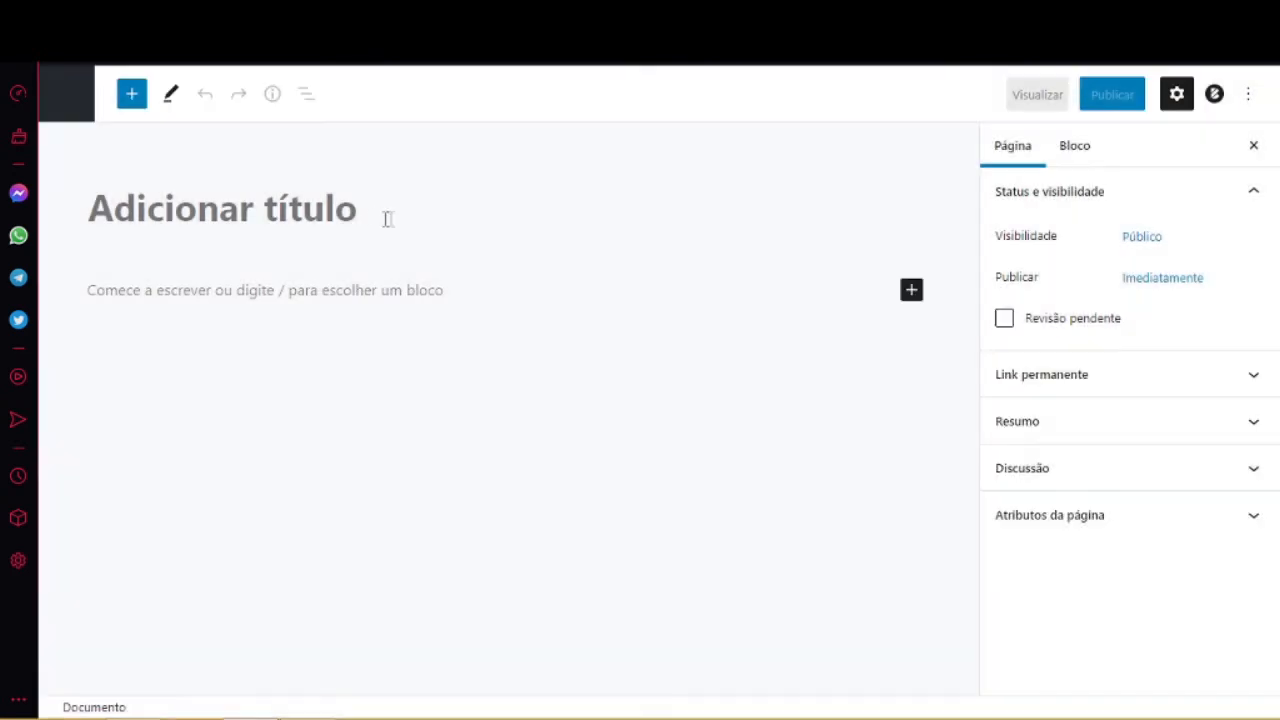
left_click(336, 224)
type("Home")
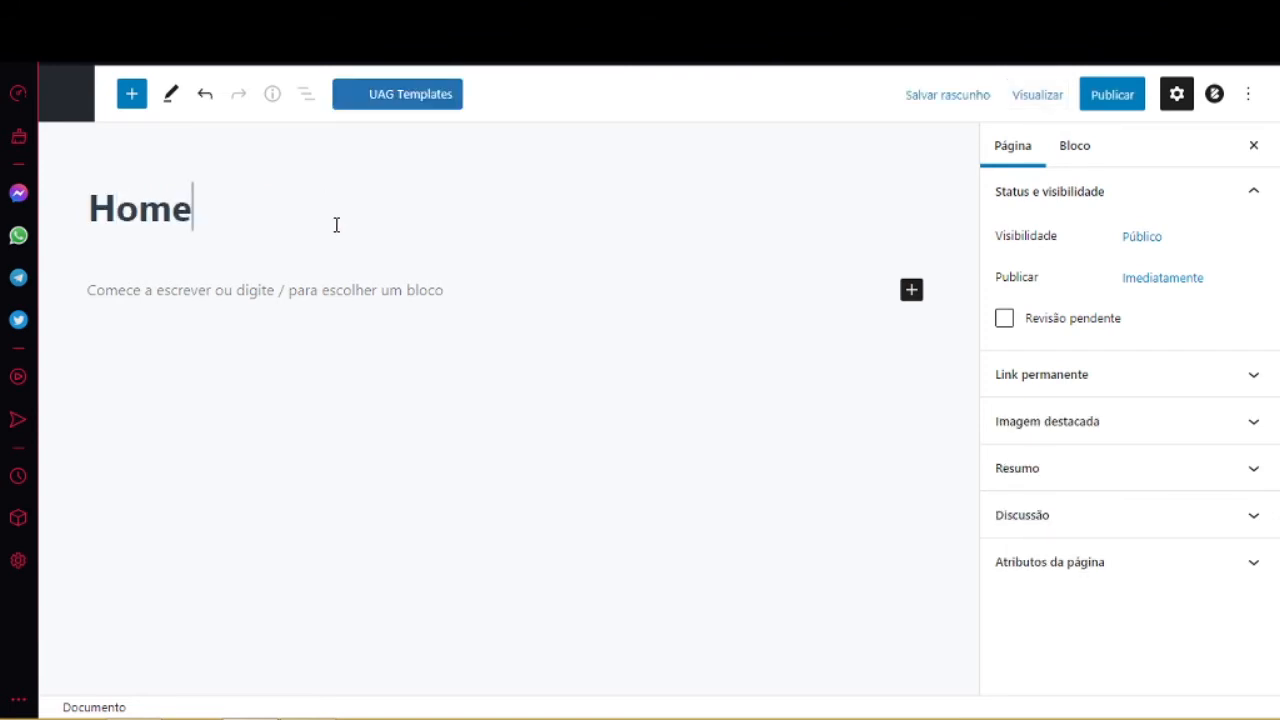
Expand the Home page's attributes, publish the page and return to the list of pages.
left_click(1214, 576)
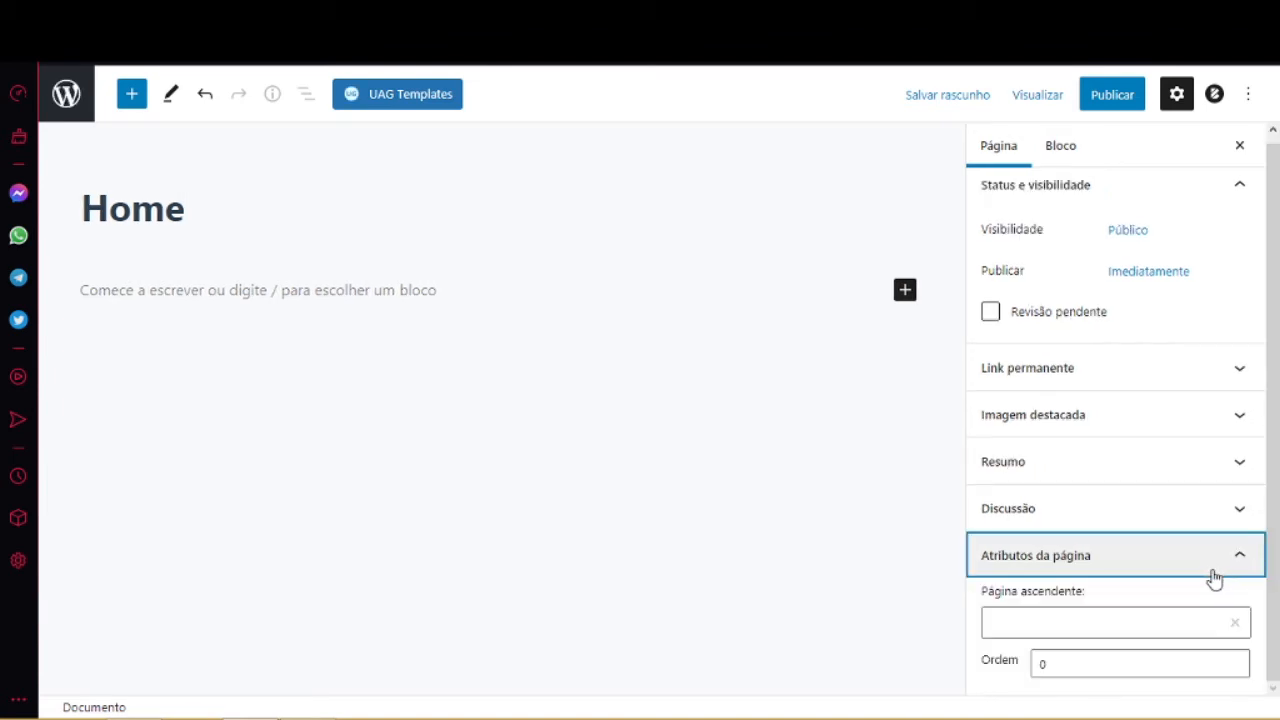
left_click_drag(1276, 512, 1279, 580)
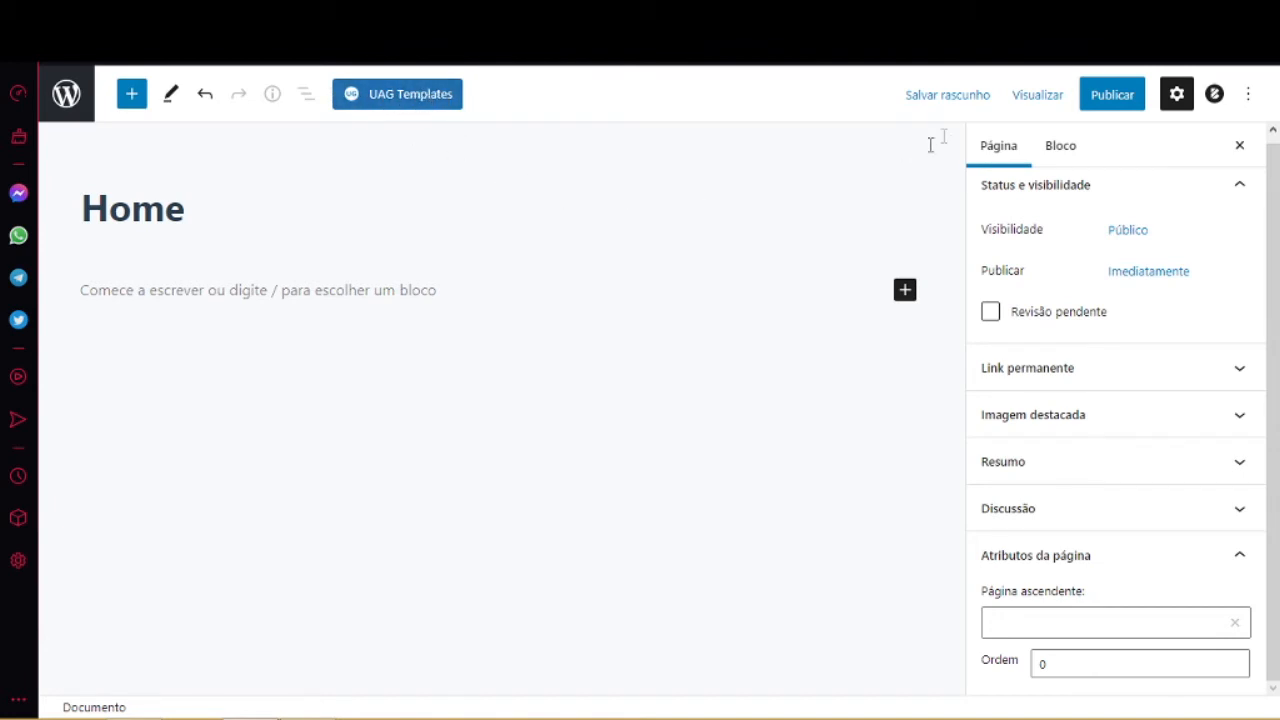
left_click(1106, 101)
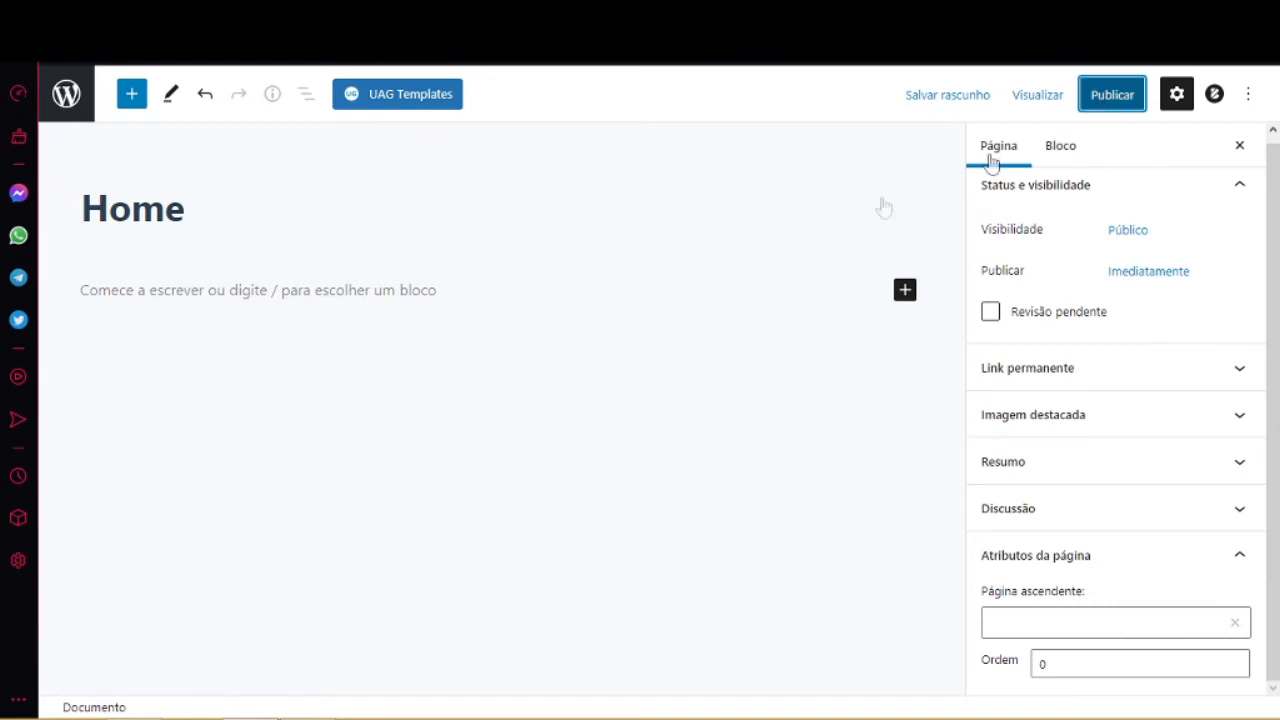
left_click(1092, 100)
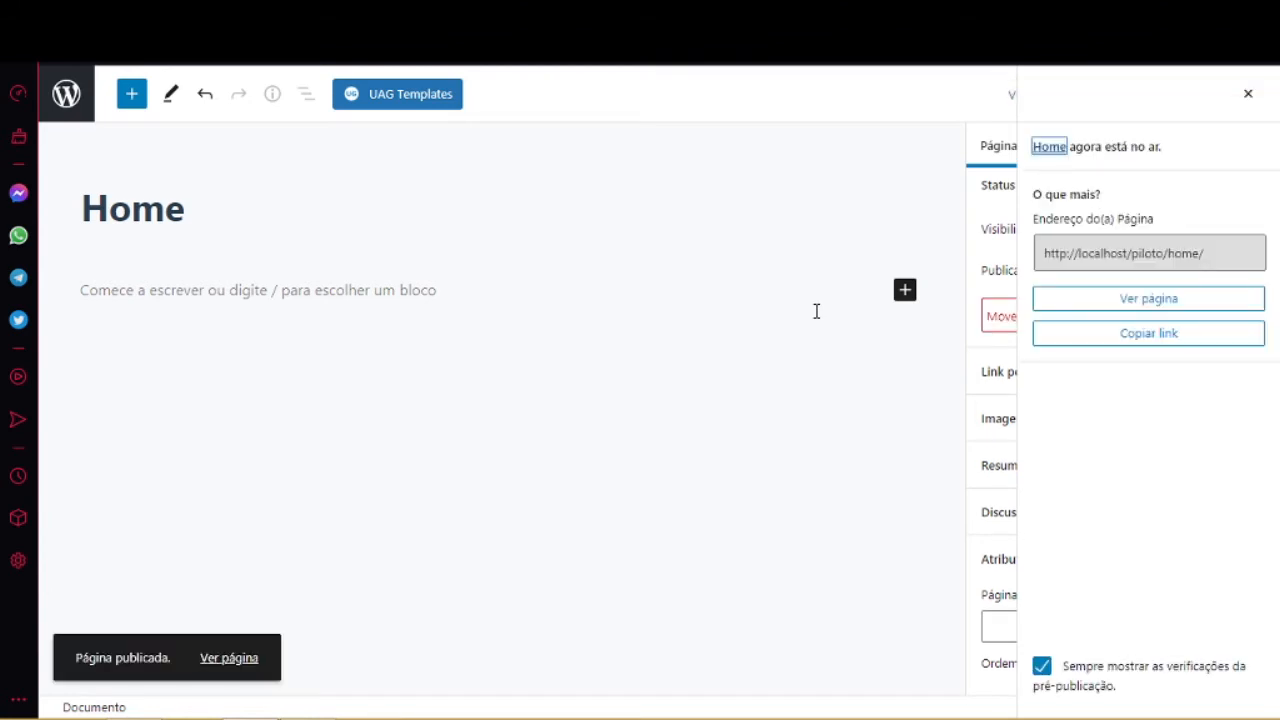
left_click(68, 97)
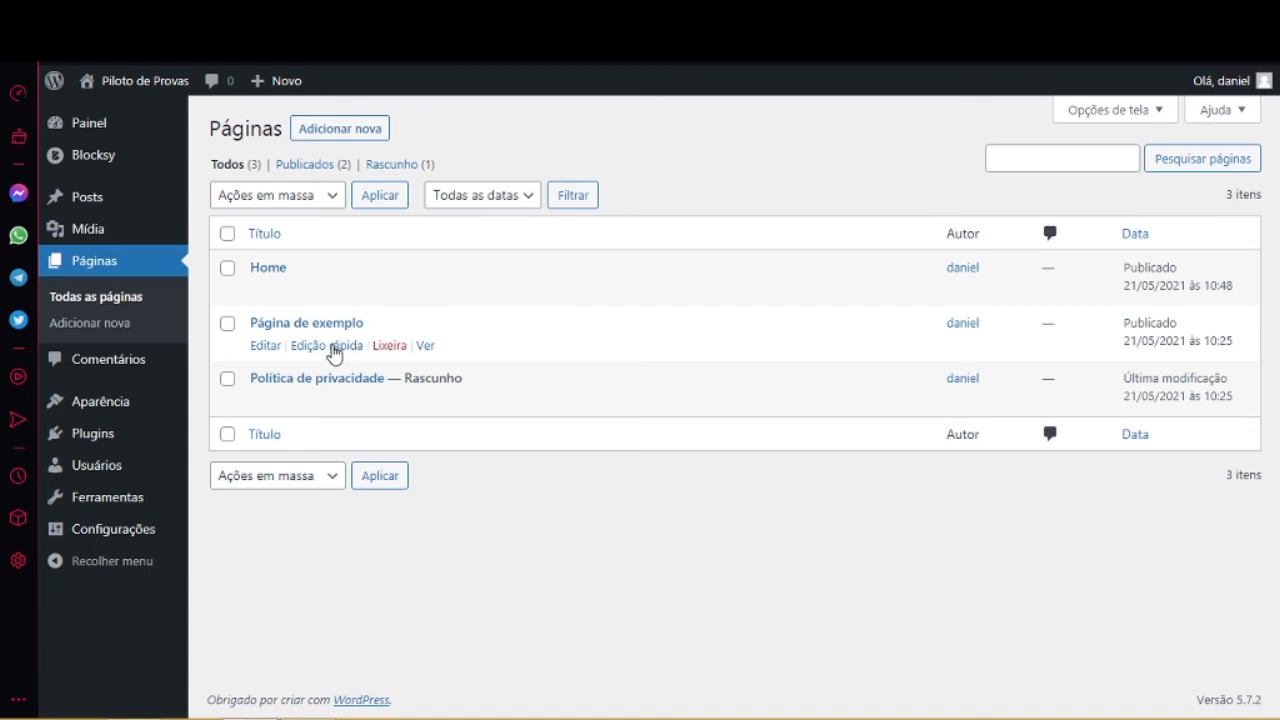
Quick-edit "Página de exemplo" to set its status to Rascunho and update it.
left_click(335, 347)
left_click(885, 450)
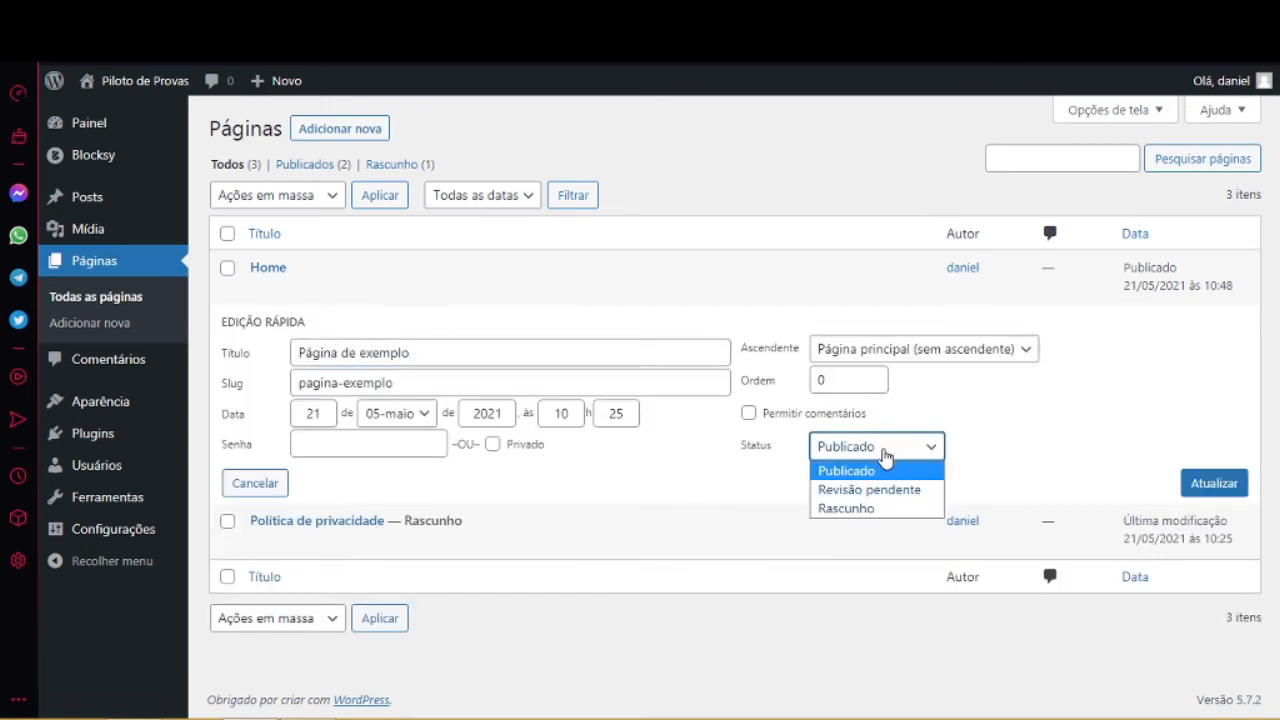
left_click(872, 508)
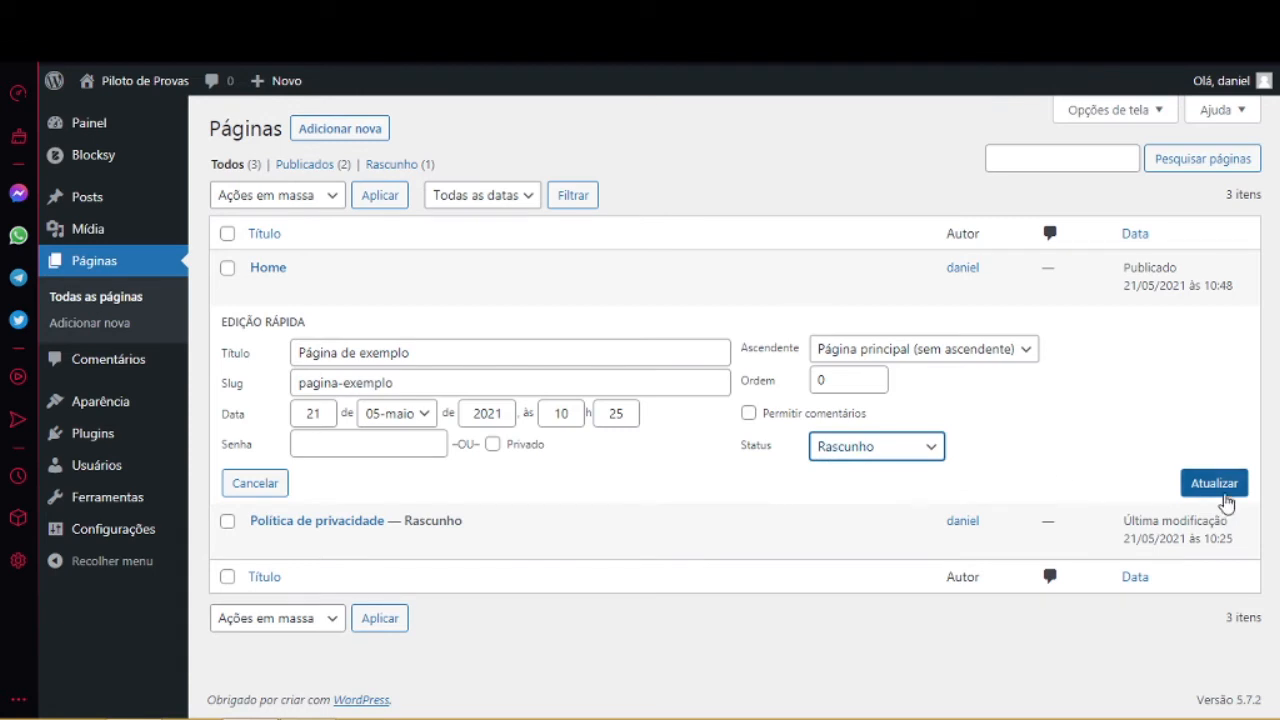
left_click(1222, 490)
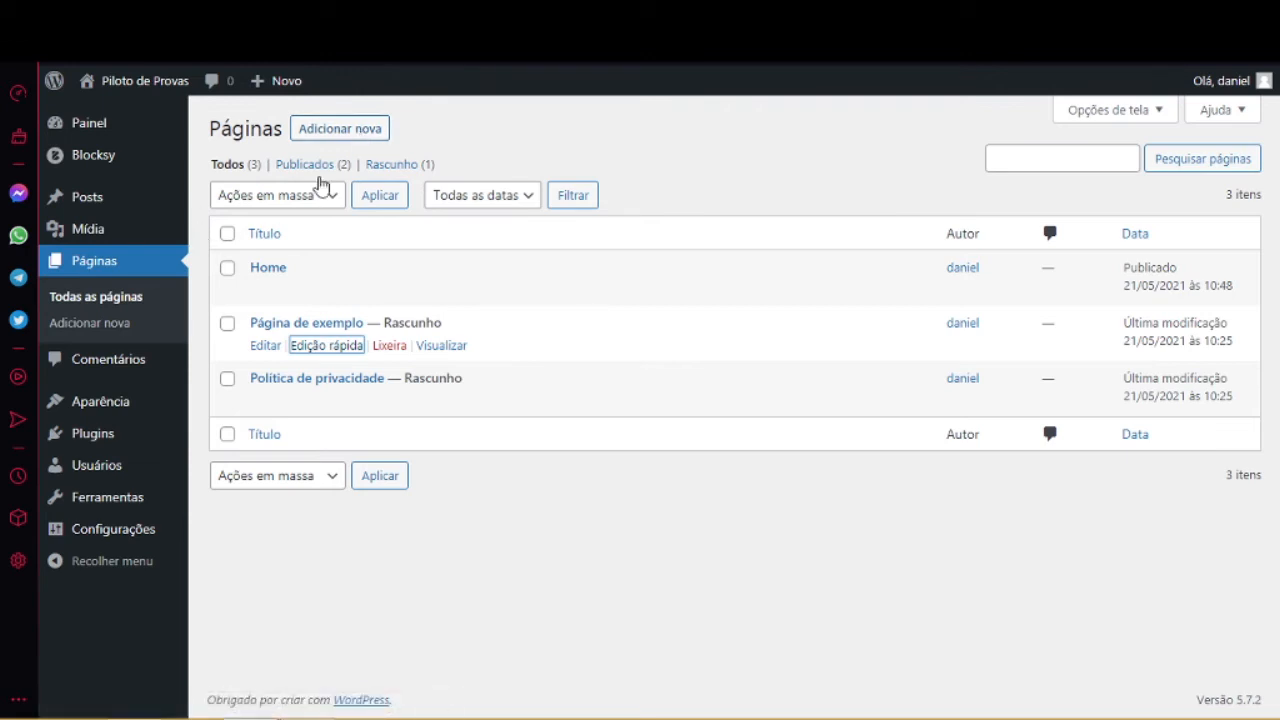
Create and publish a new page titled "Serviços", then leave the editor for the page list.
left_click(347, 132)
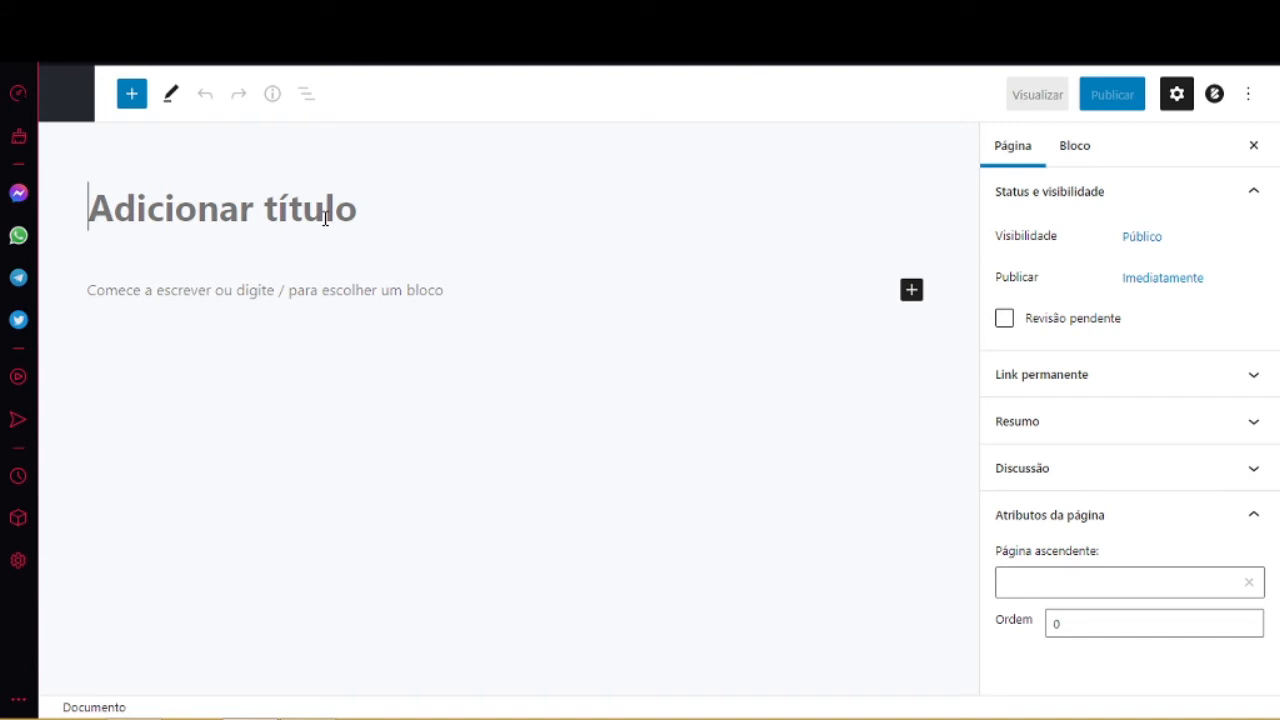
type("Serviços")
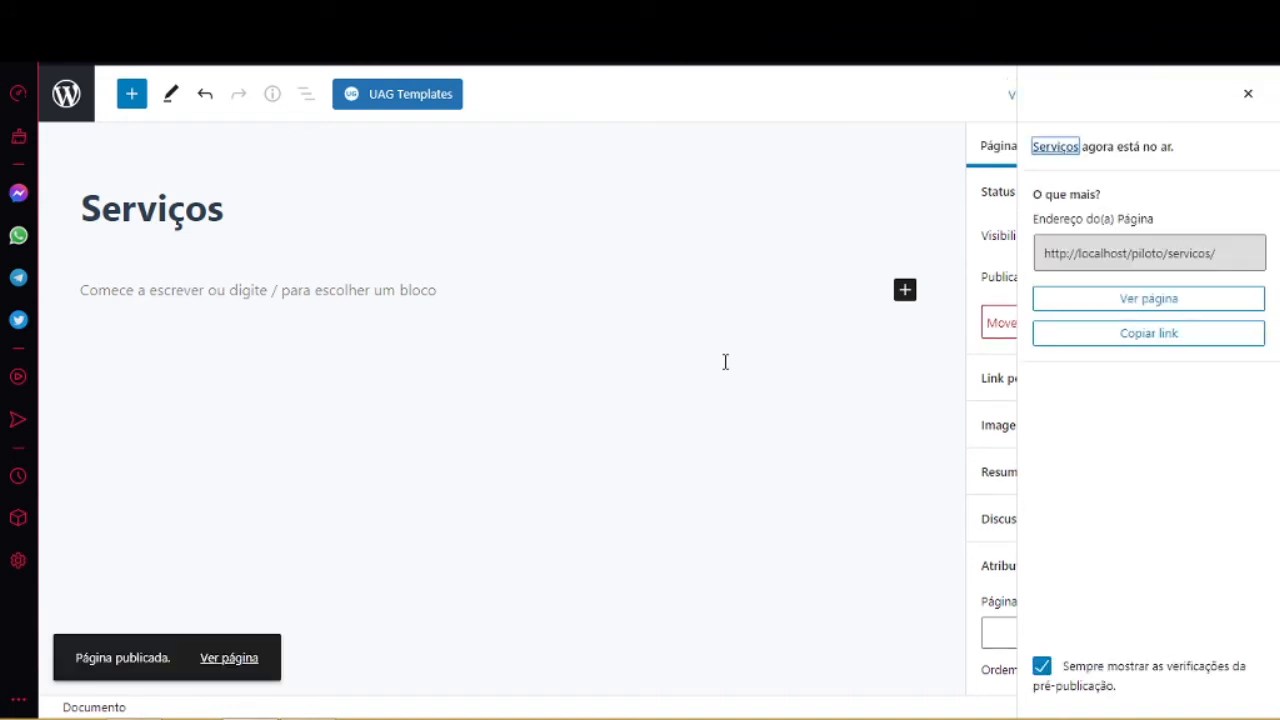
left_click(74, 106)
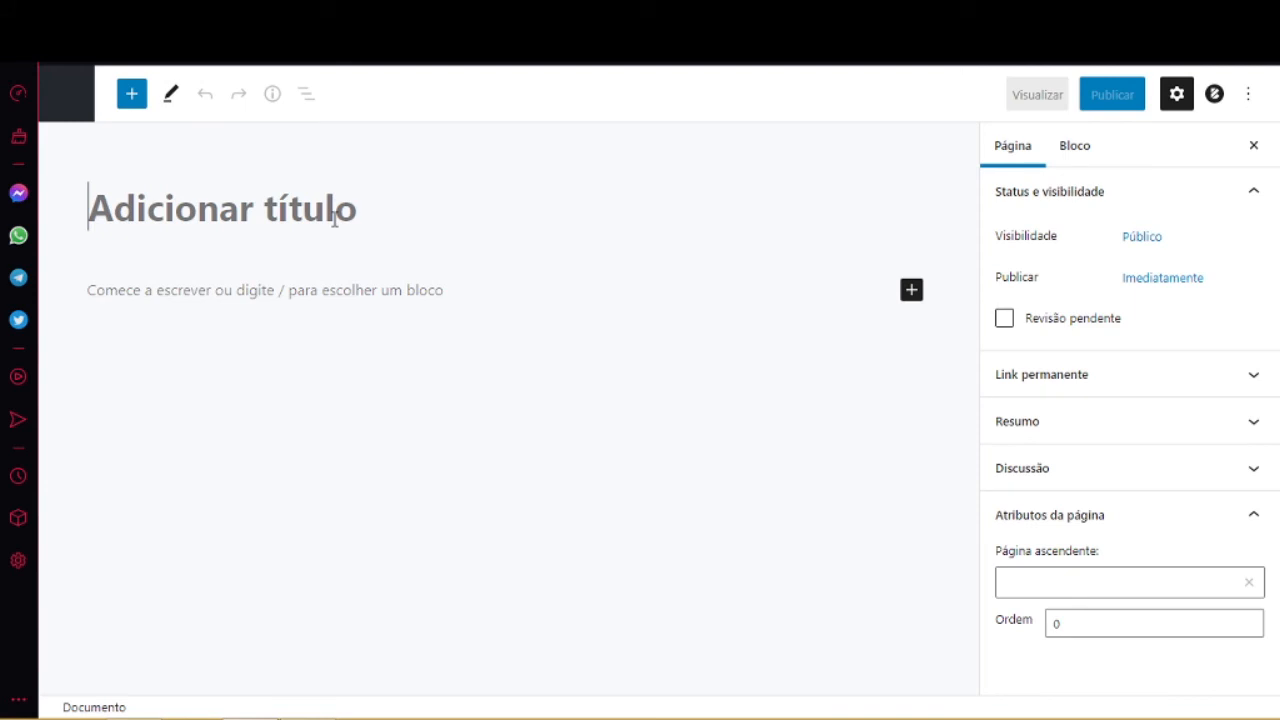
Title a new page "Quem Somos", publish it and go back to the page list.
type("Quem Somos")
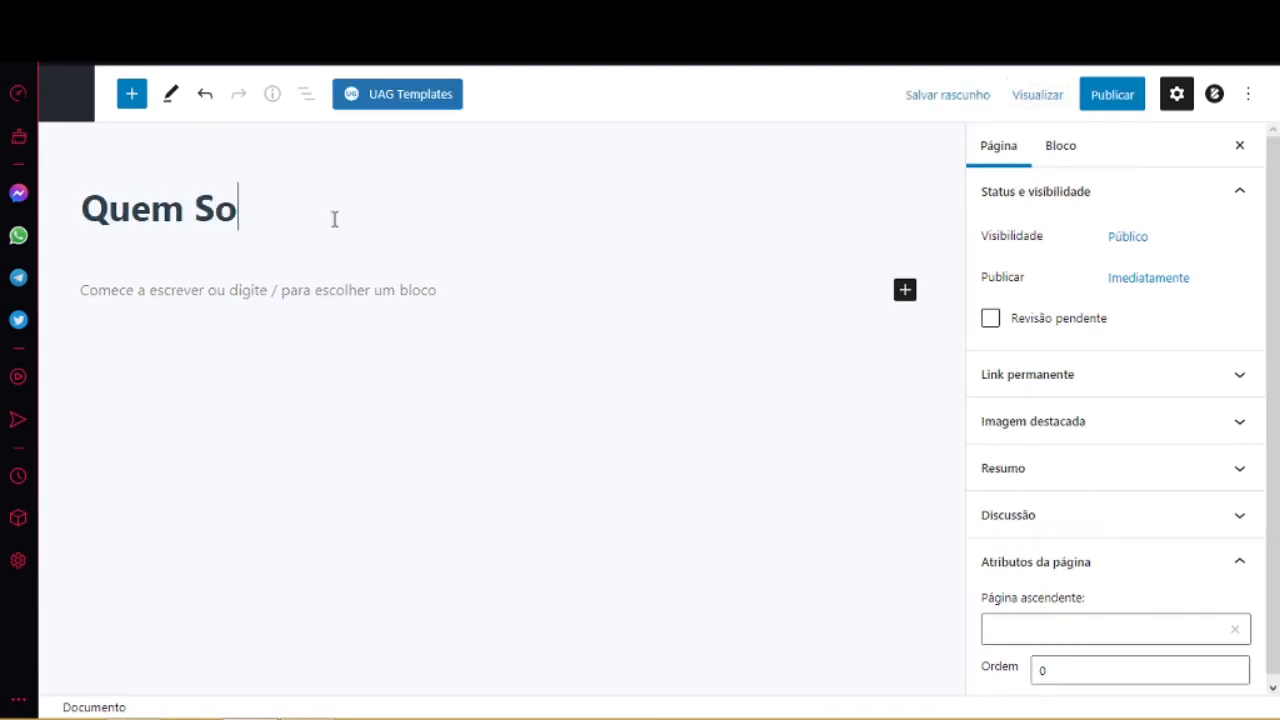
left_click(1110, 100)
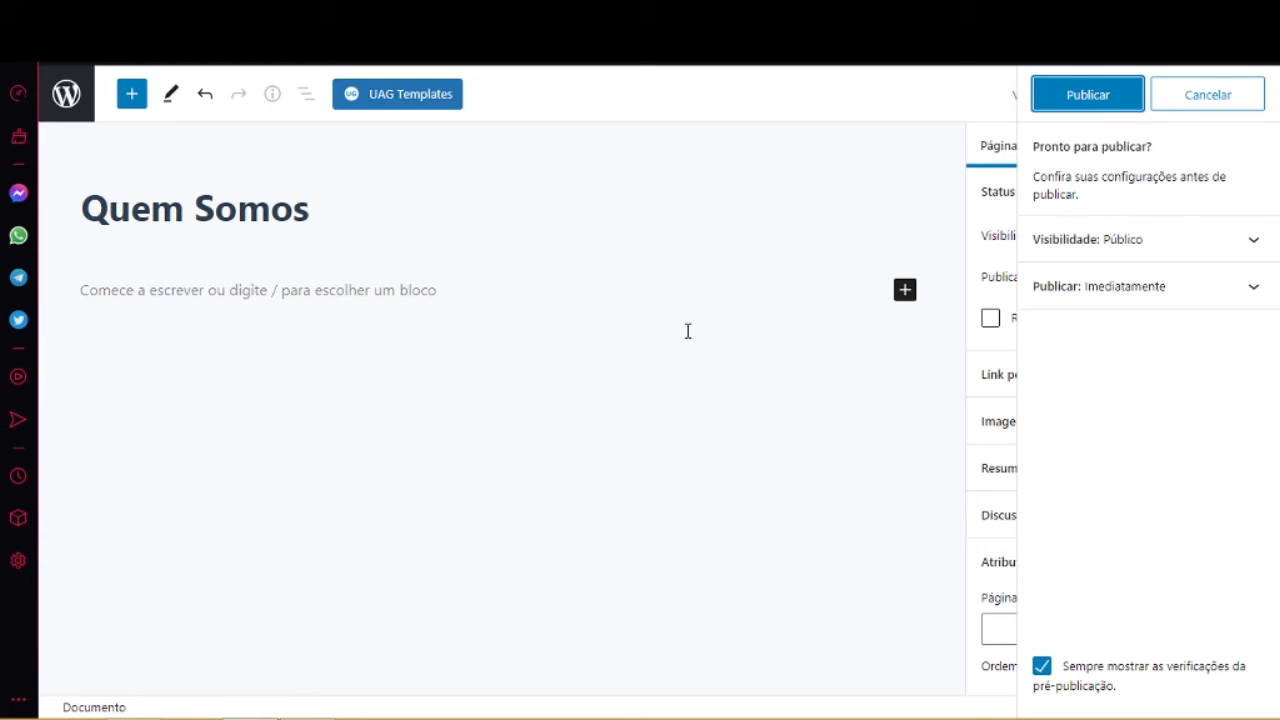
key("Return")
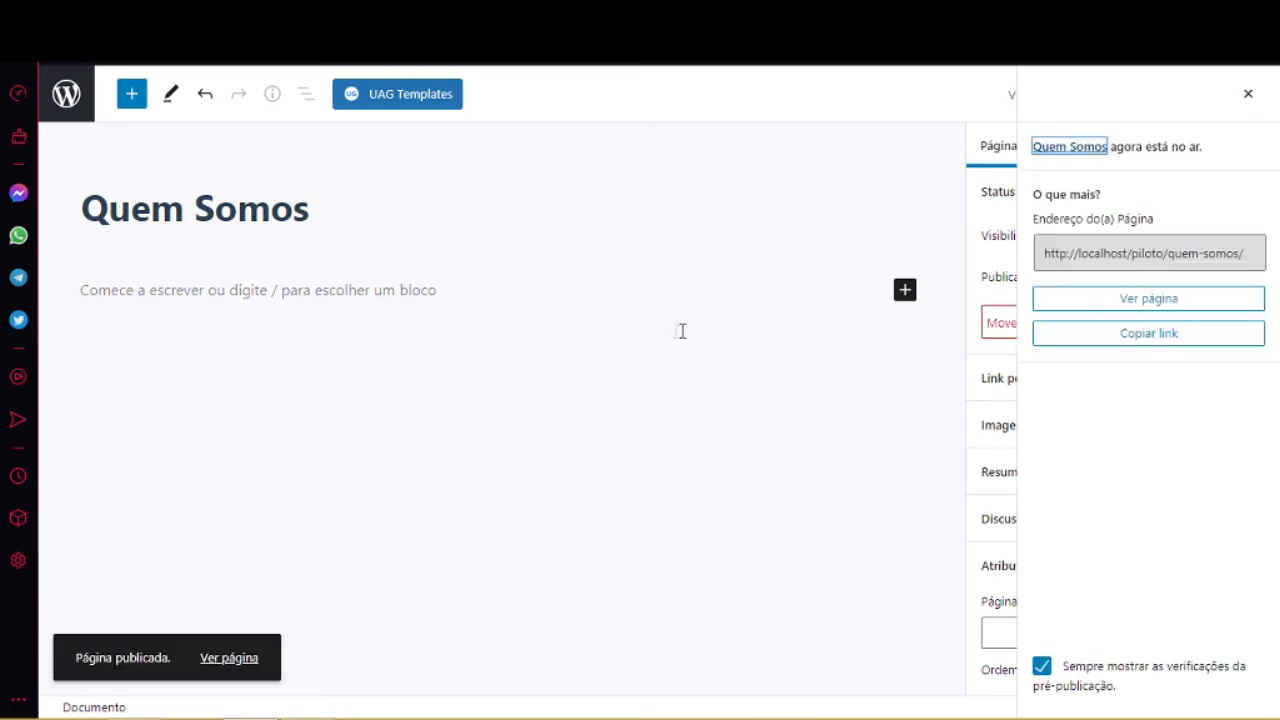
left_click(68, 100)
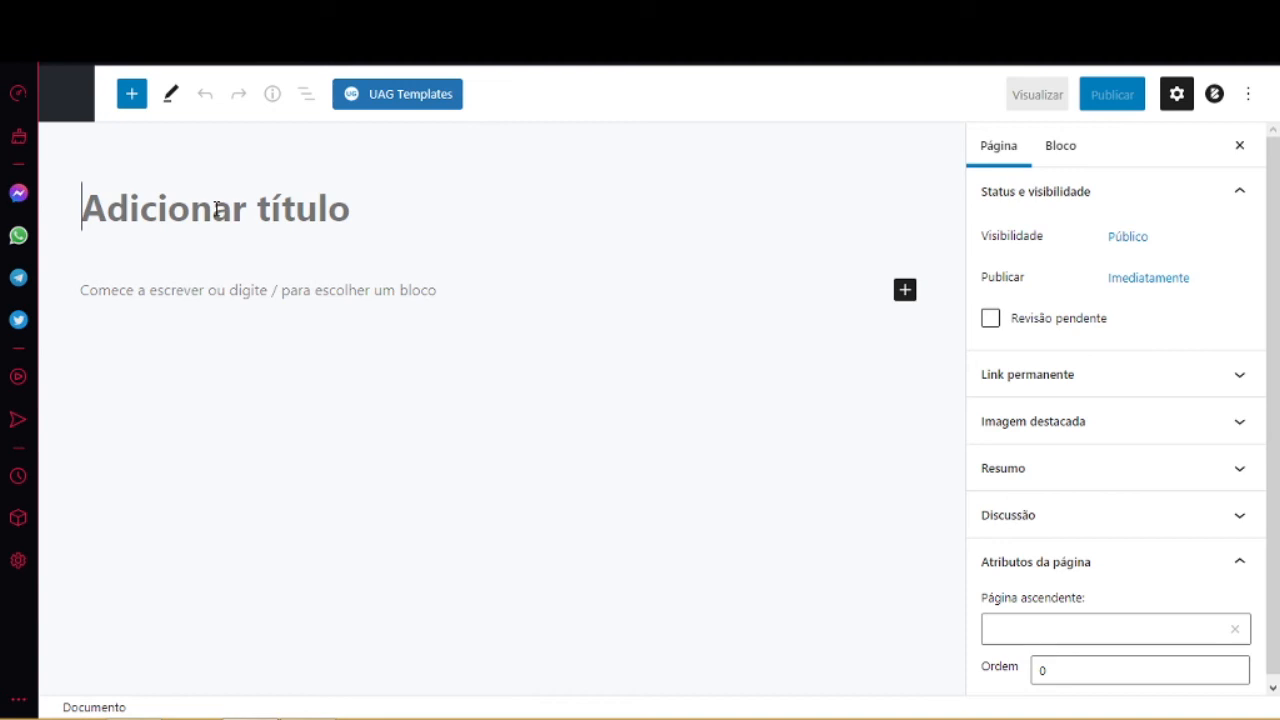
Title a new page "Contato", publish it and go back to the page list.
type("C")
type("ontato")
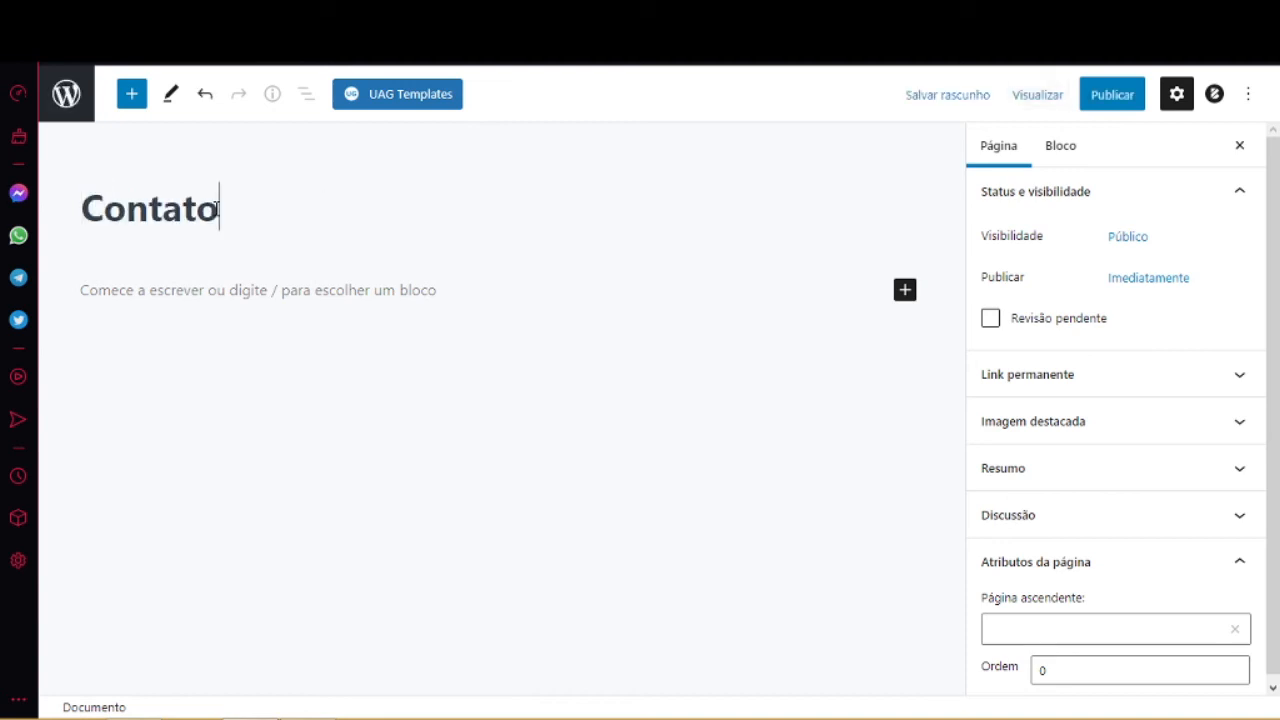
left_click(1112, 96)
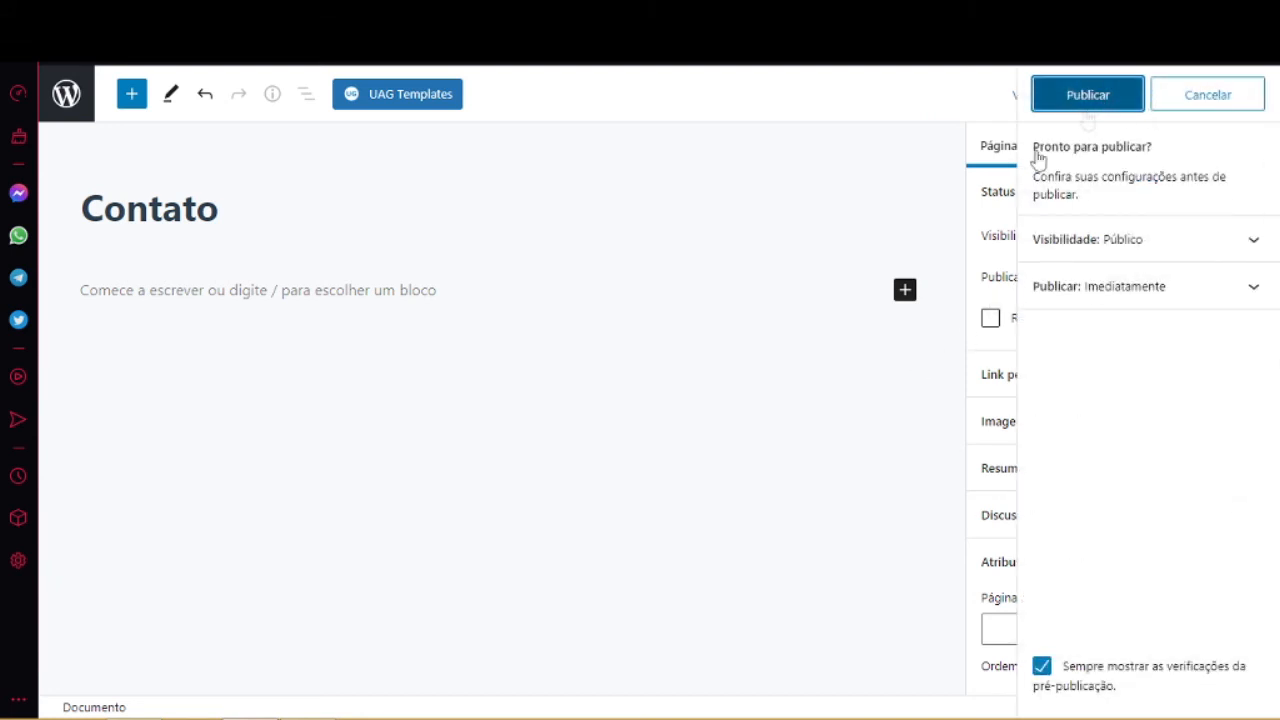
key("Return")
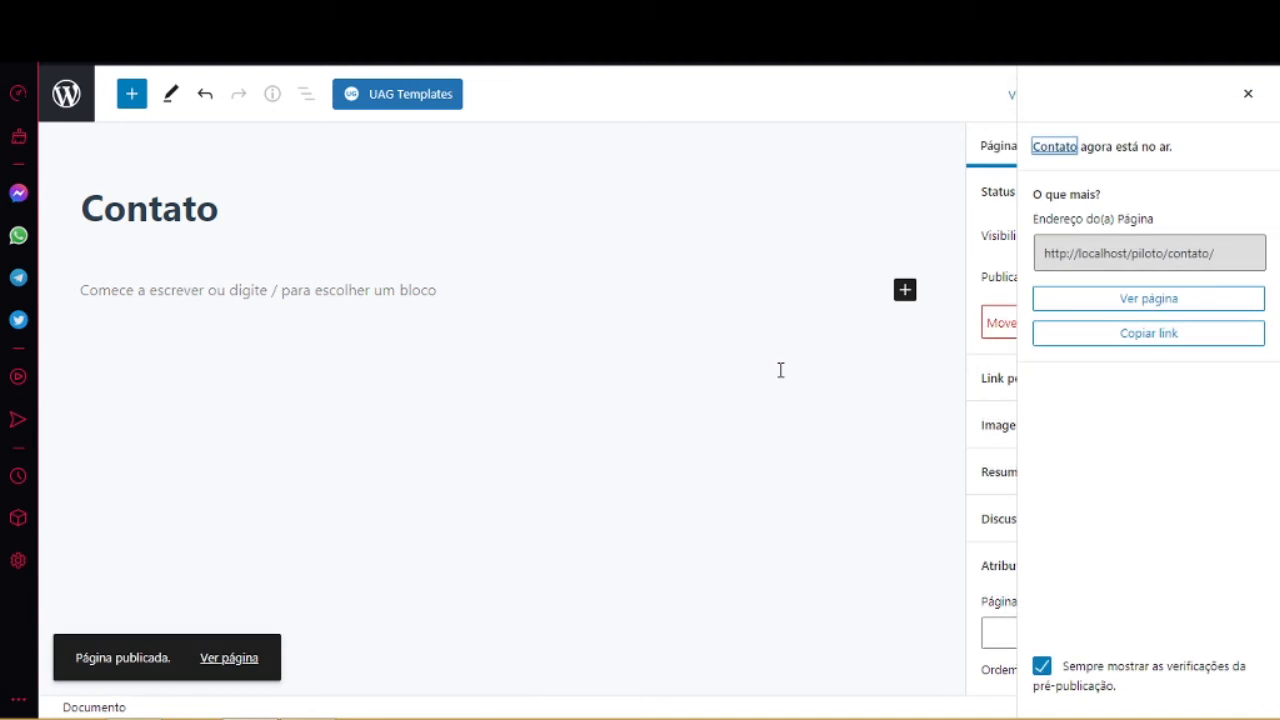
left_click(57, 104)
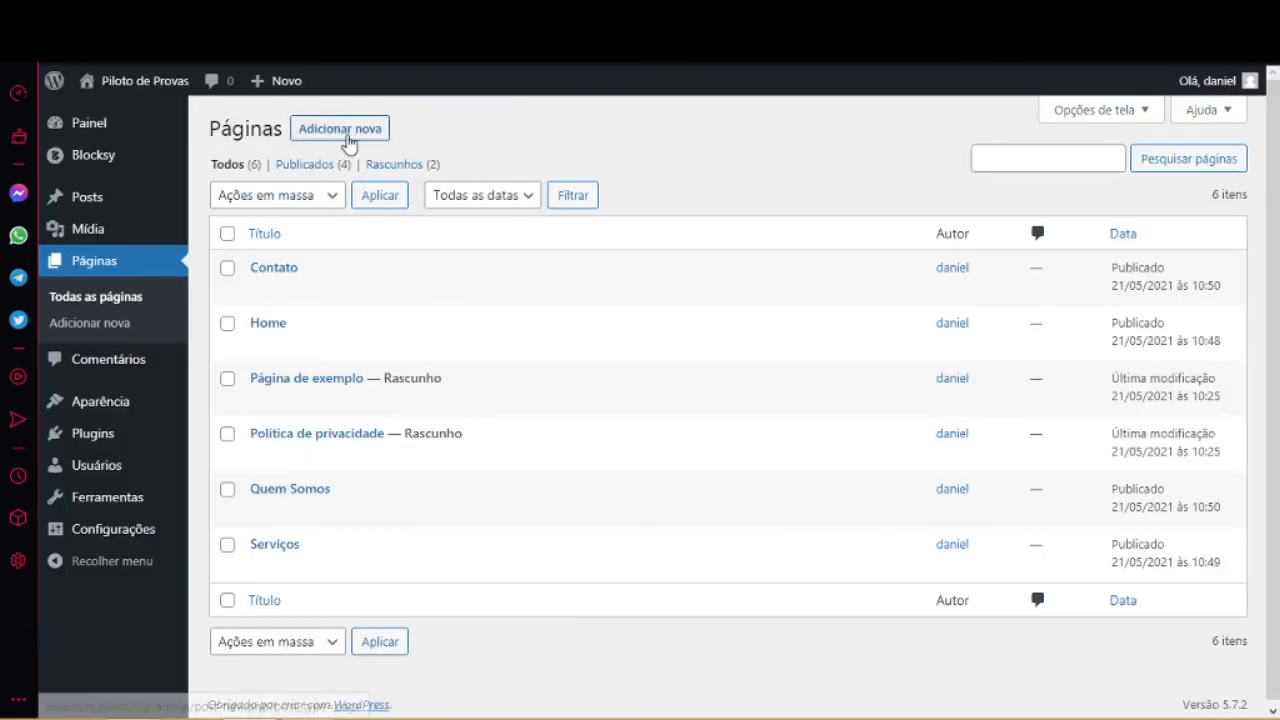
Add a new page titled "Blog", publish it and go back to the page list.
left_click(345, 130)
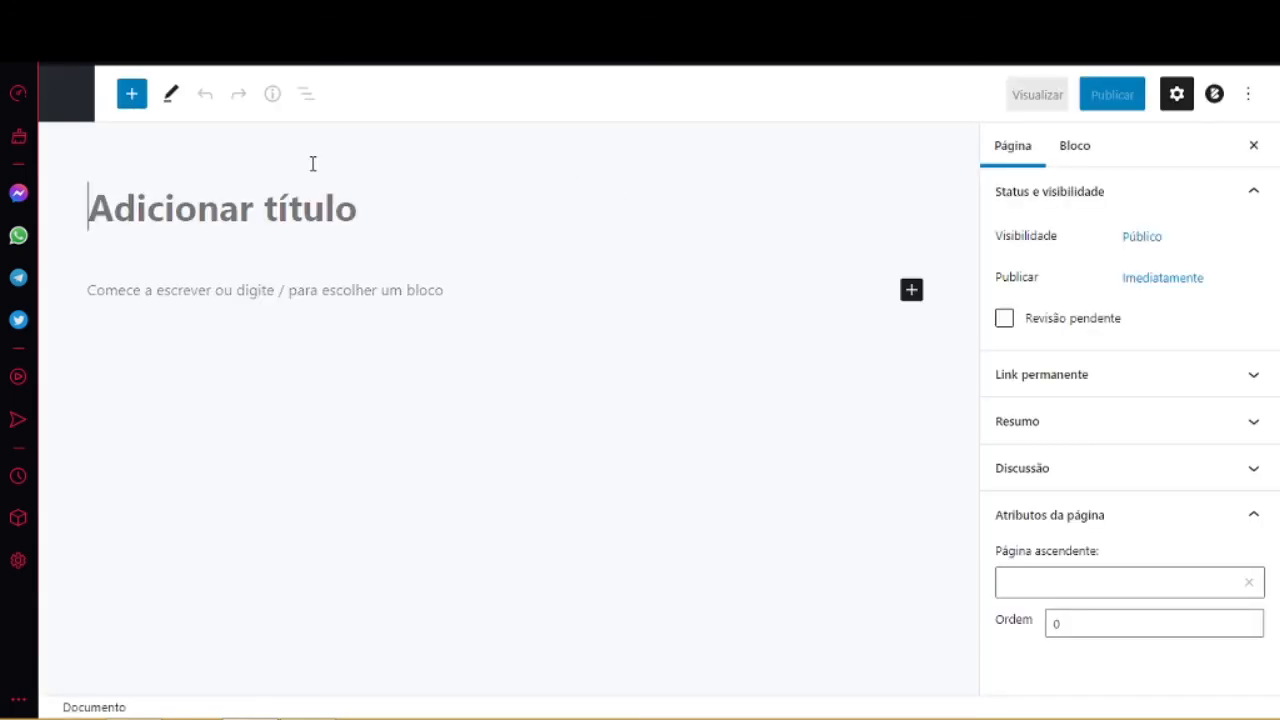
type("Blog")
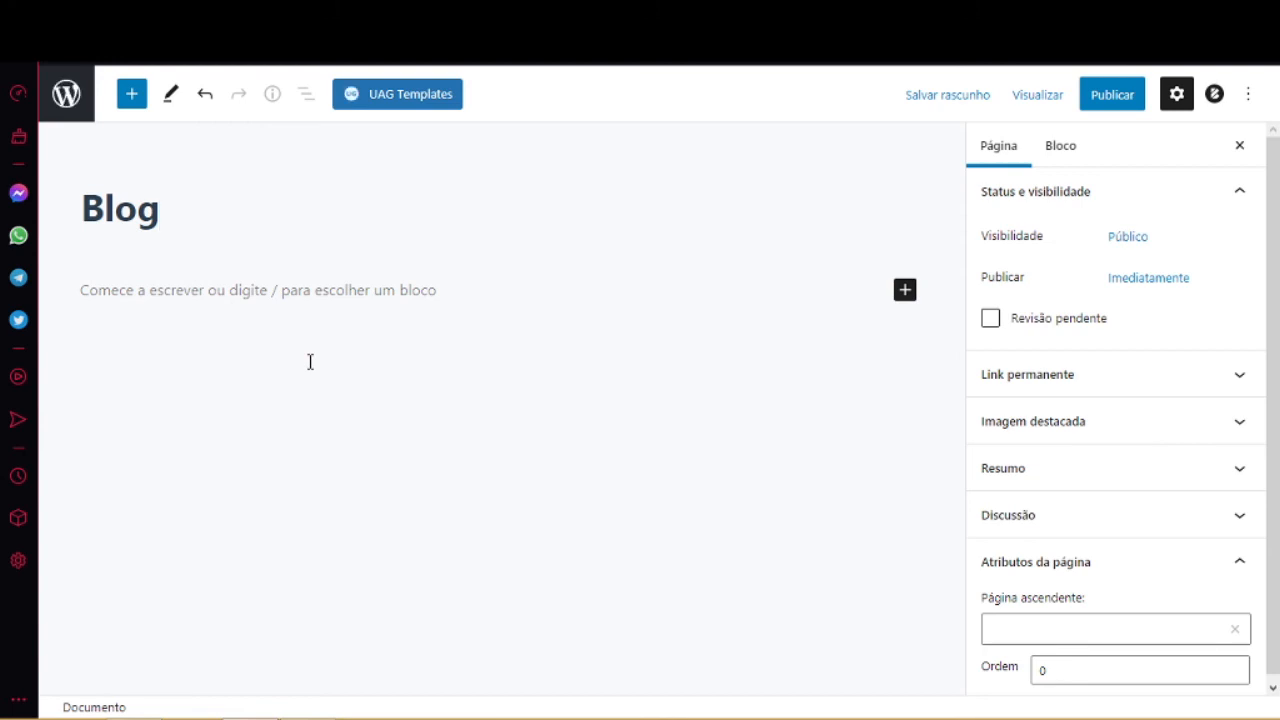
left_click(1108, 97)
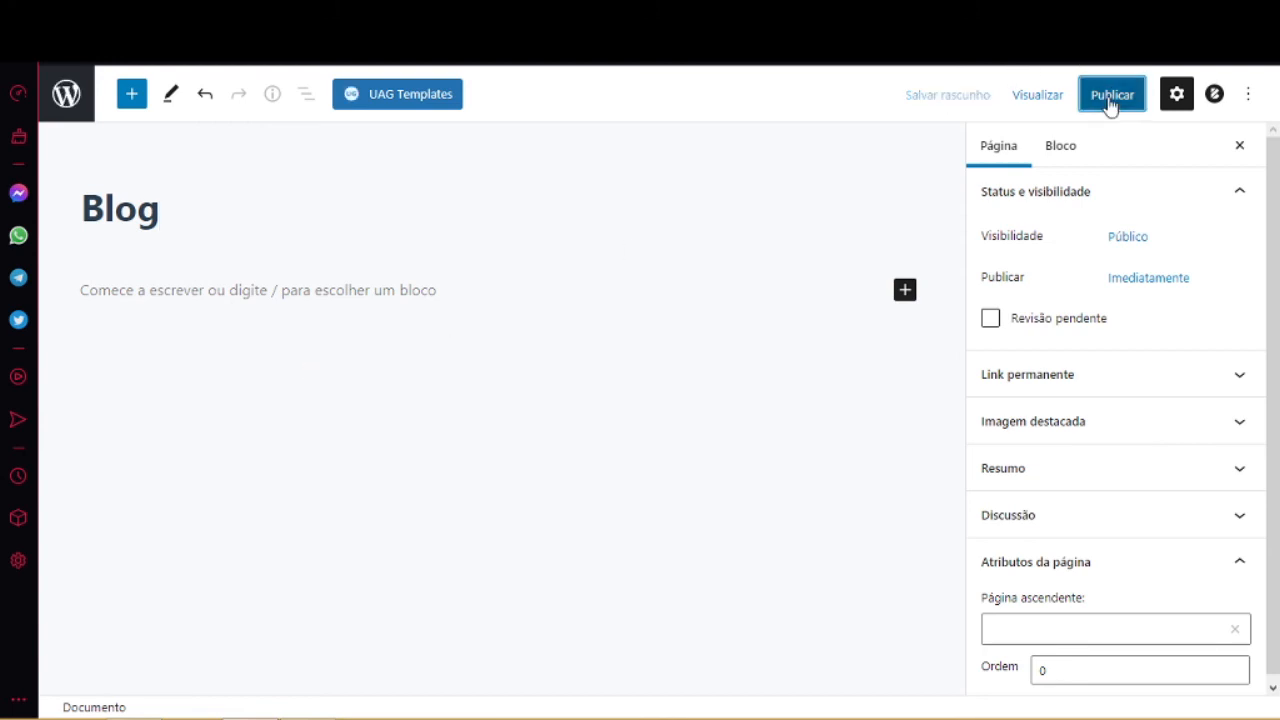
key("Return")
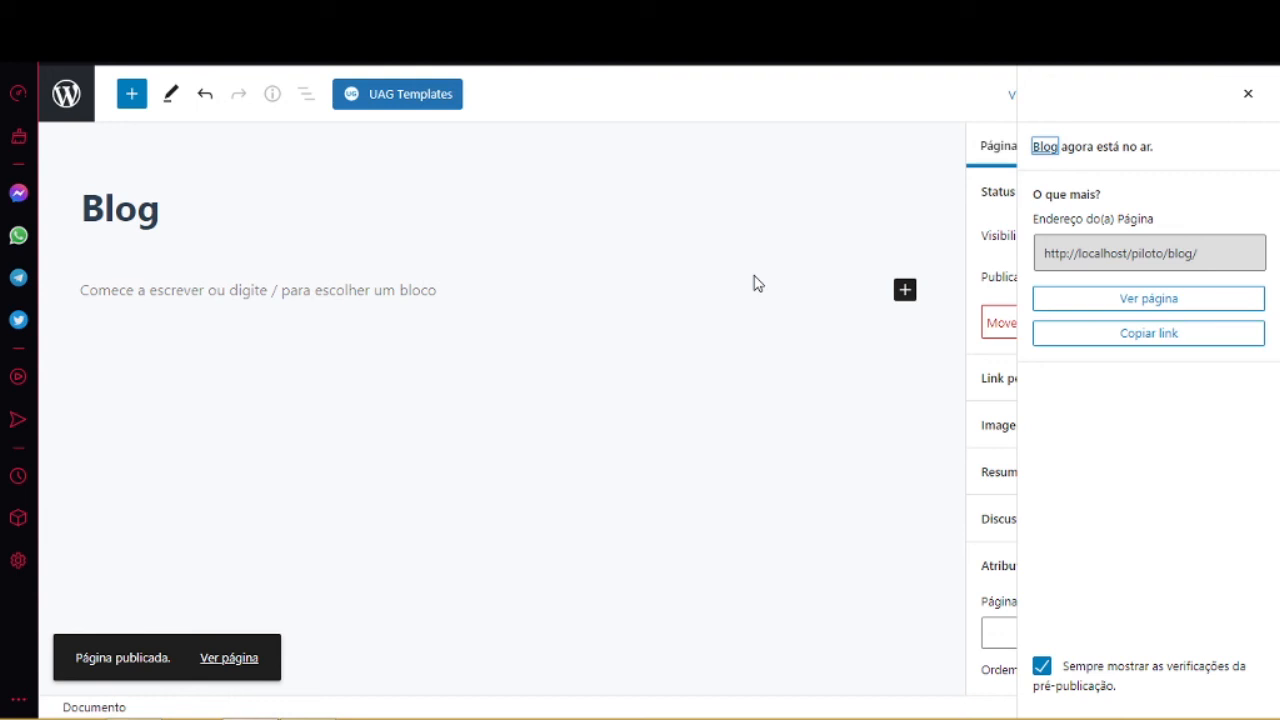
left_click(68, 101)
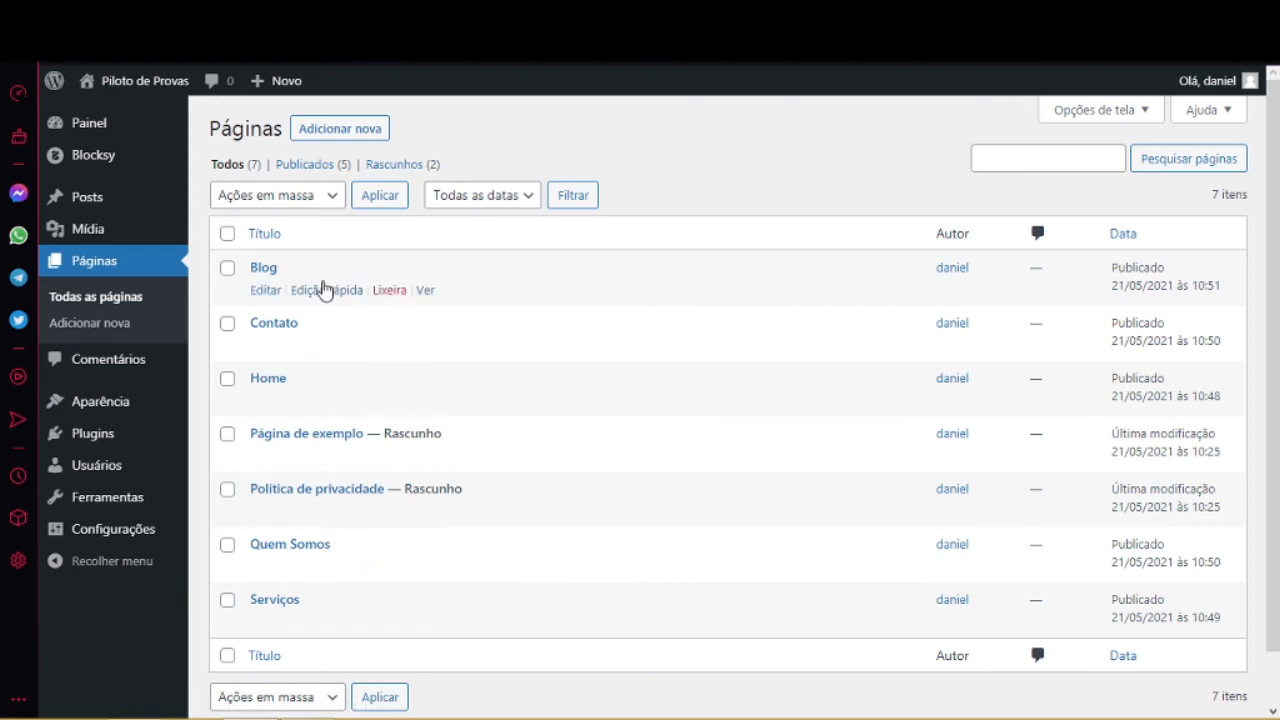
In the reading settings, use a static homepage with Home as the front page and Blog as the posts page, and save the changes.
mouse_move(148, 537)
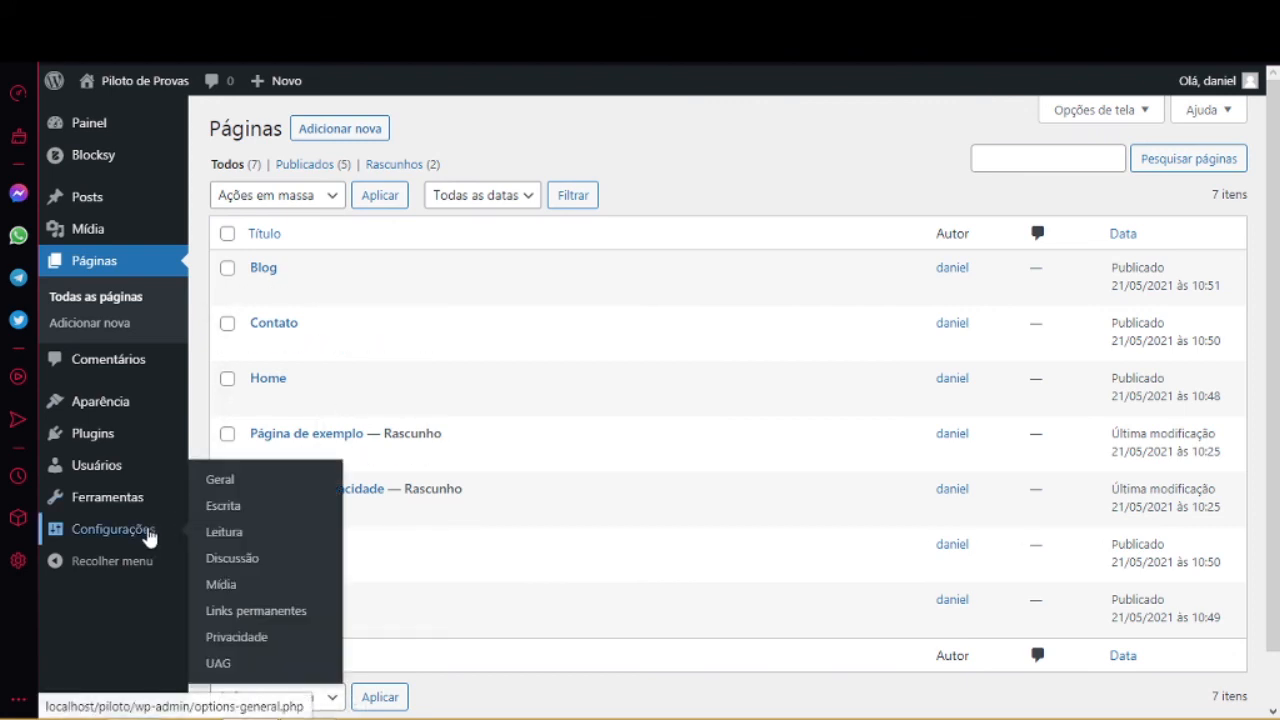
left_click(234, 533)
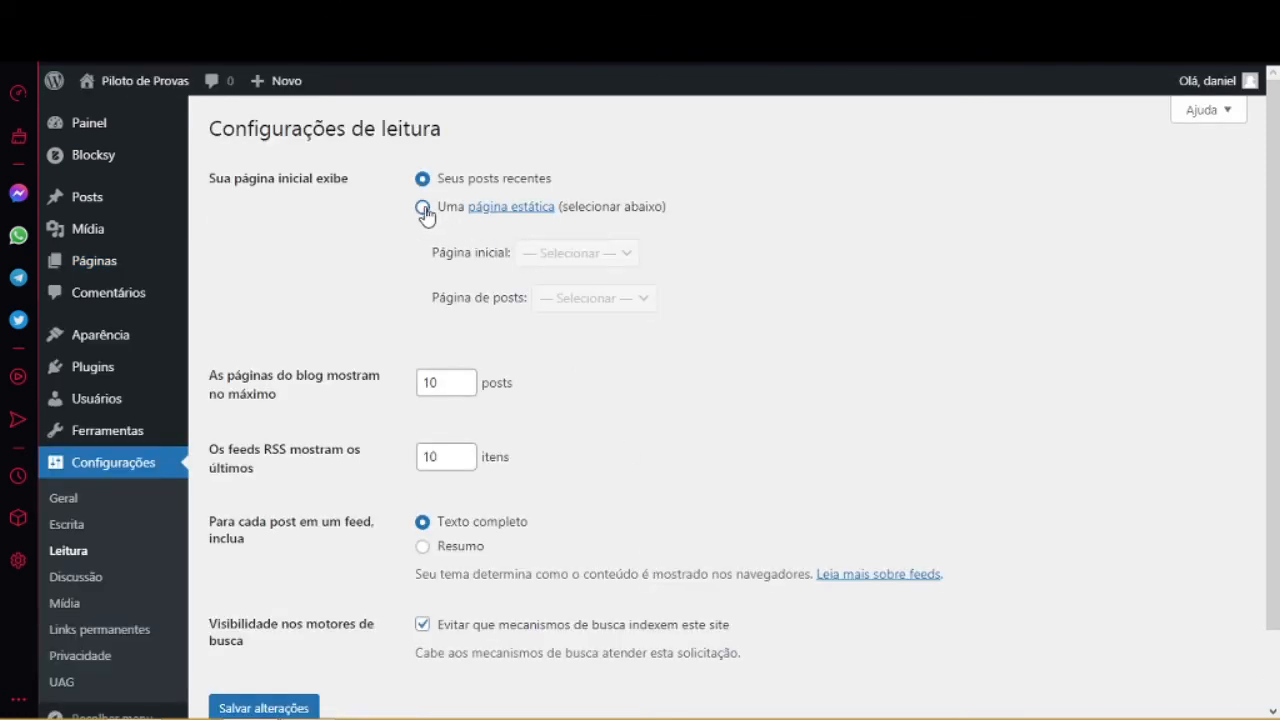
left_click(423, 208)
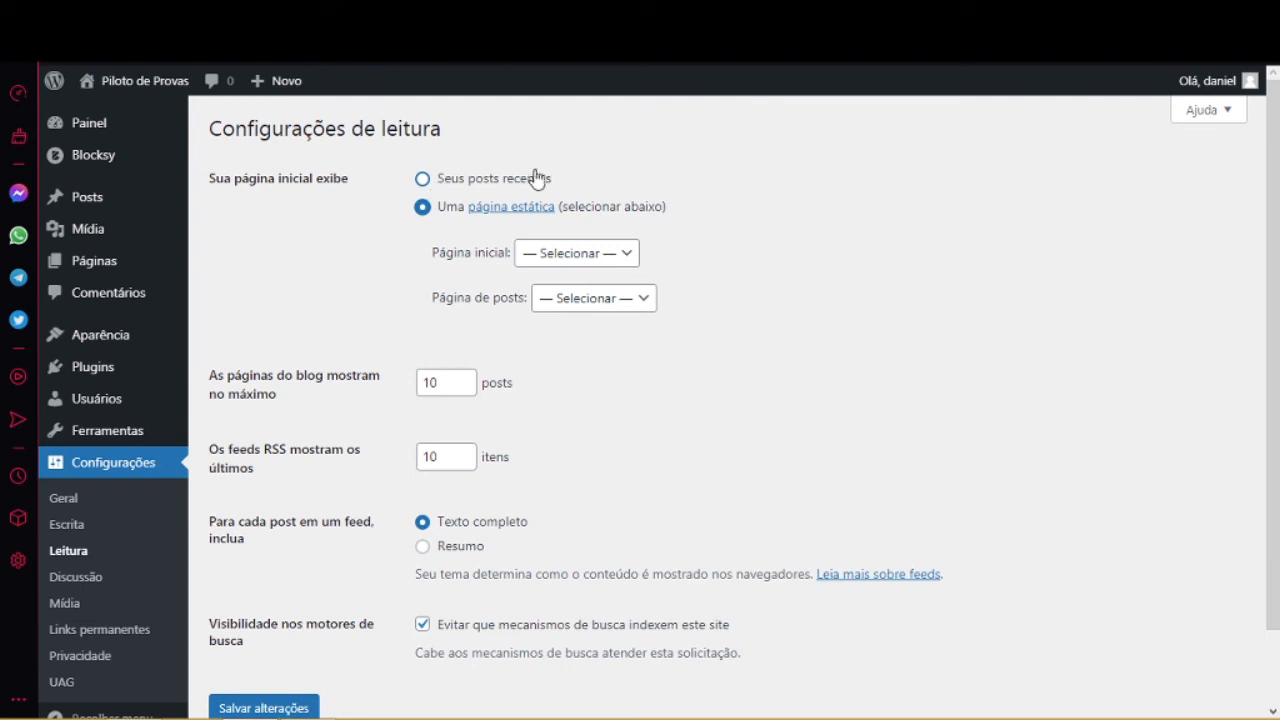
left_click(602, 260)
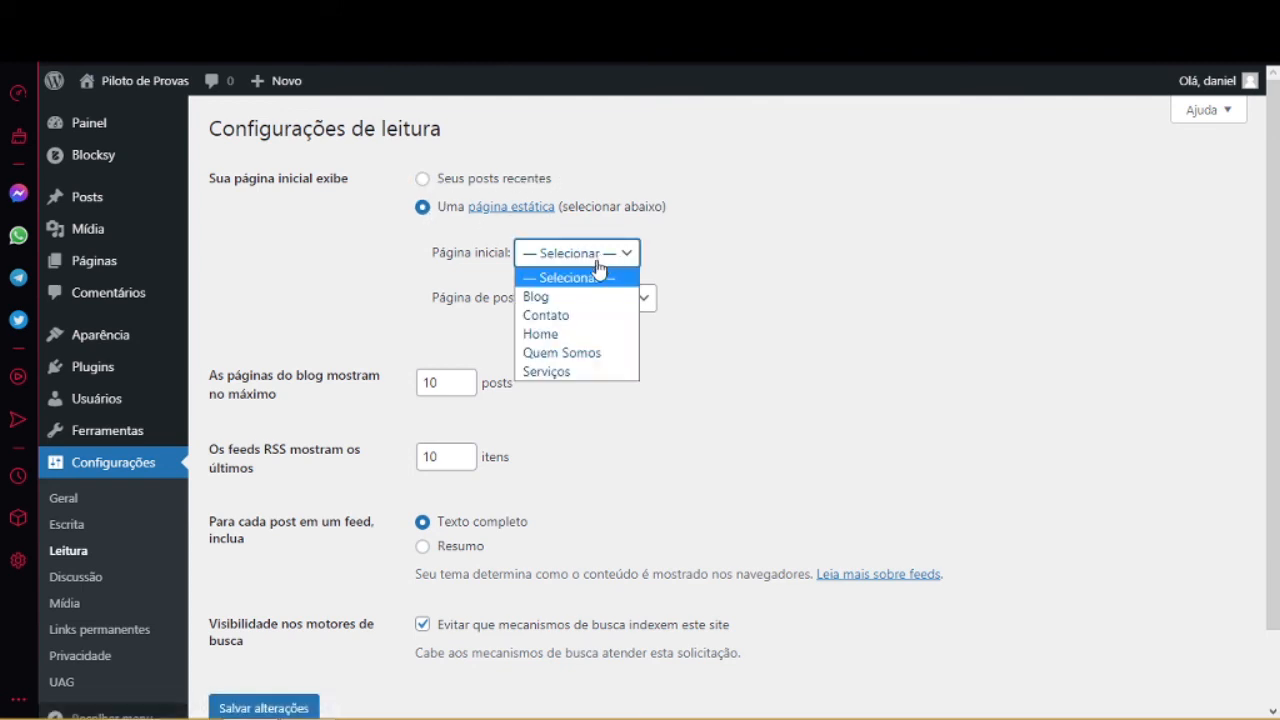
left_click(568, 334)
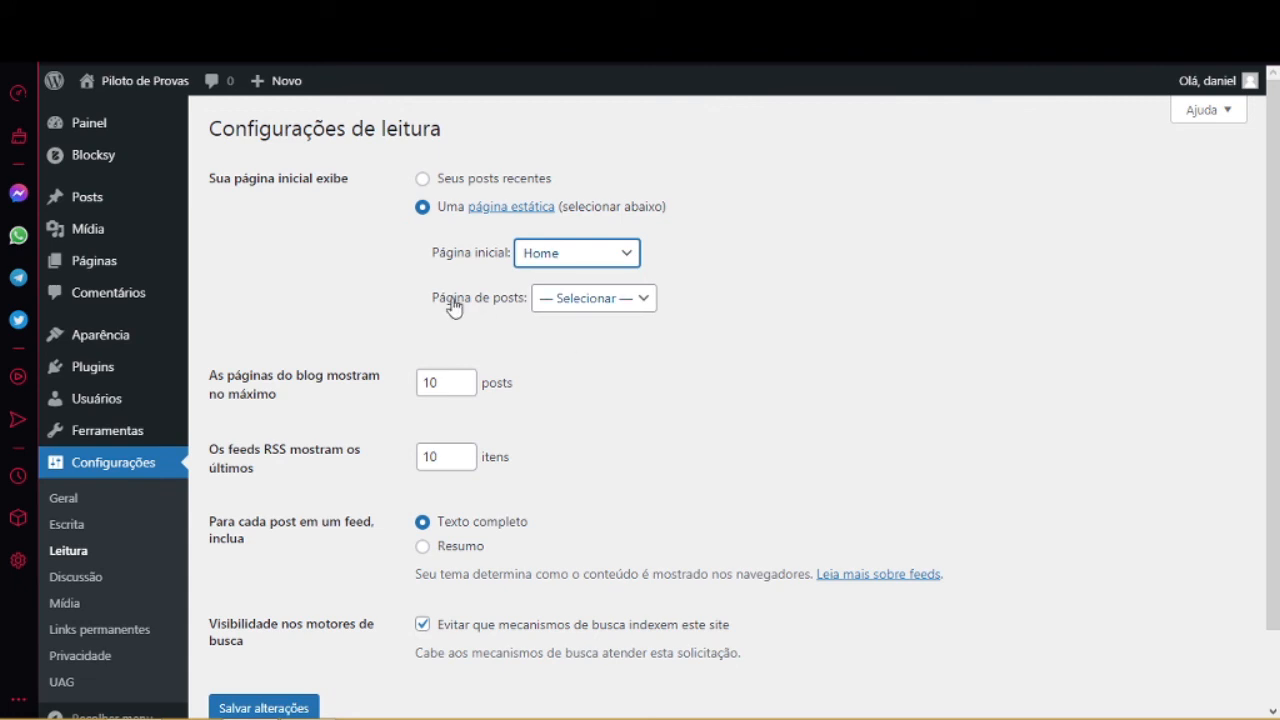
left_click(611, 305)
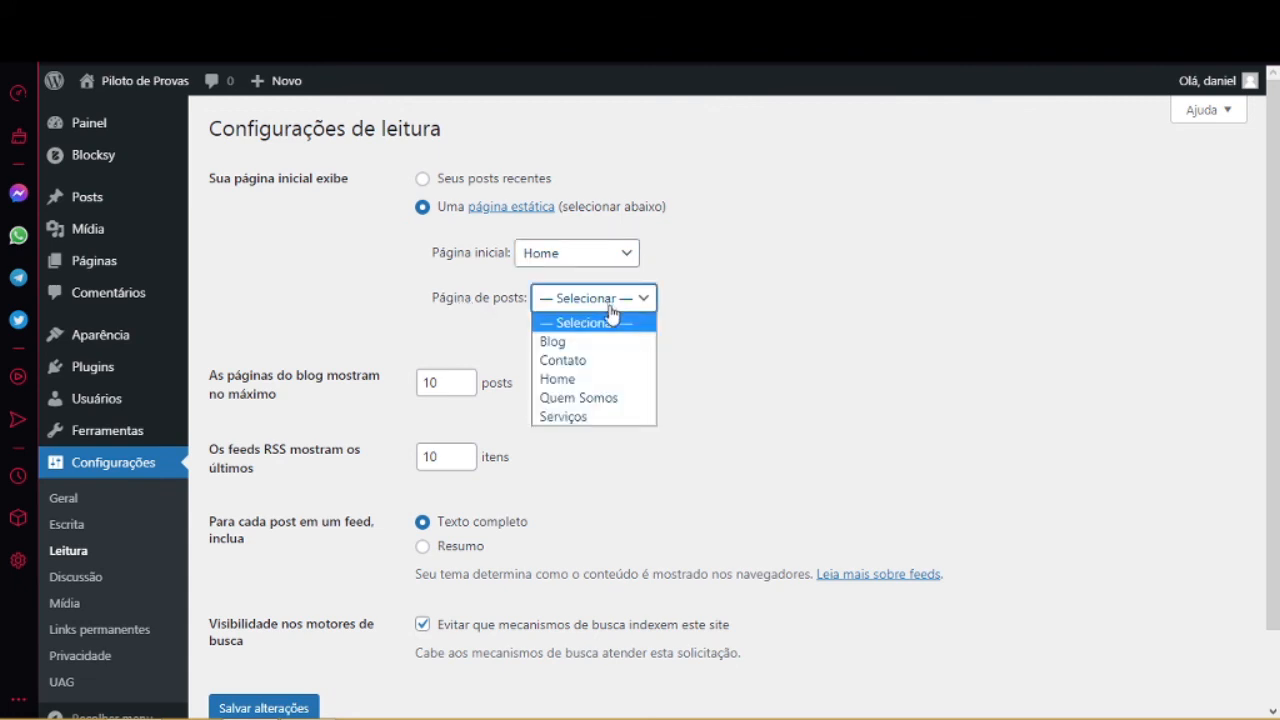
left_click(598, 343)
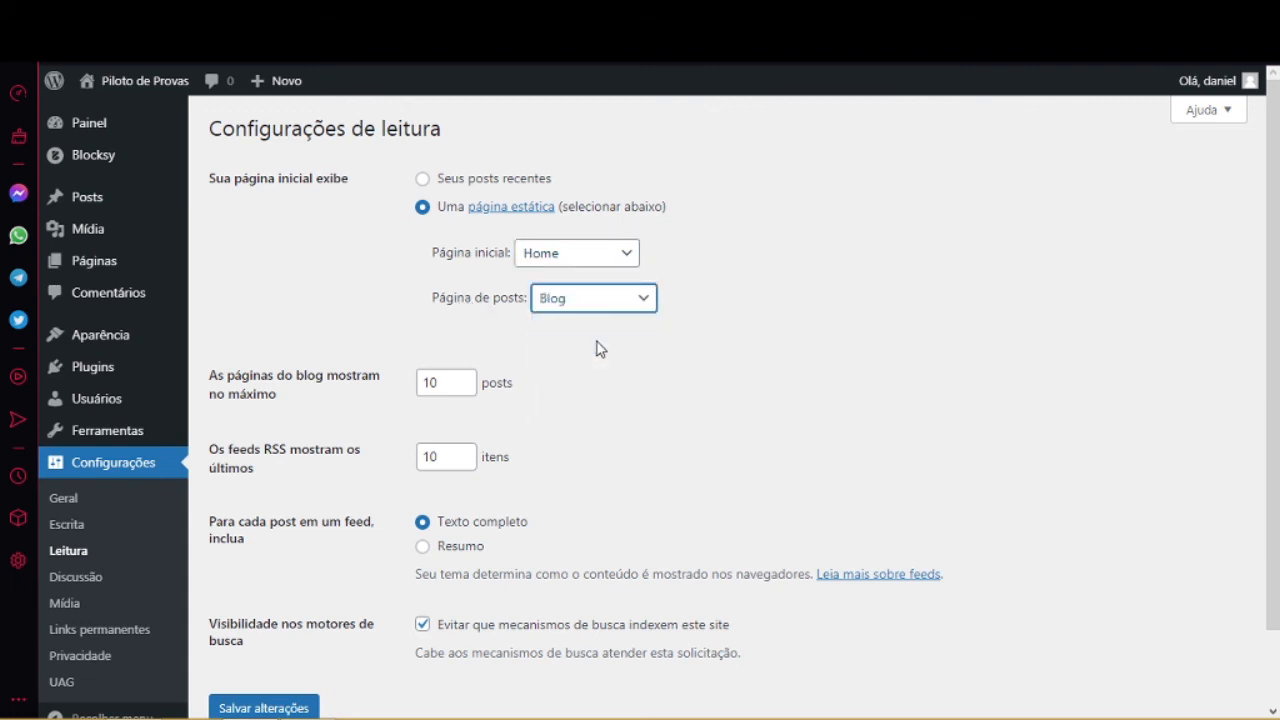
scroll(1203, 483, "down", 2)
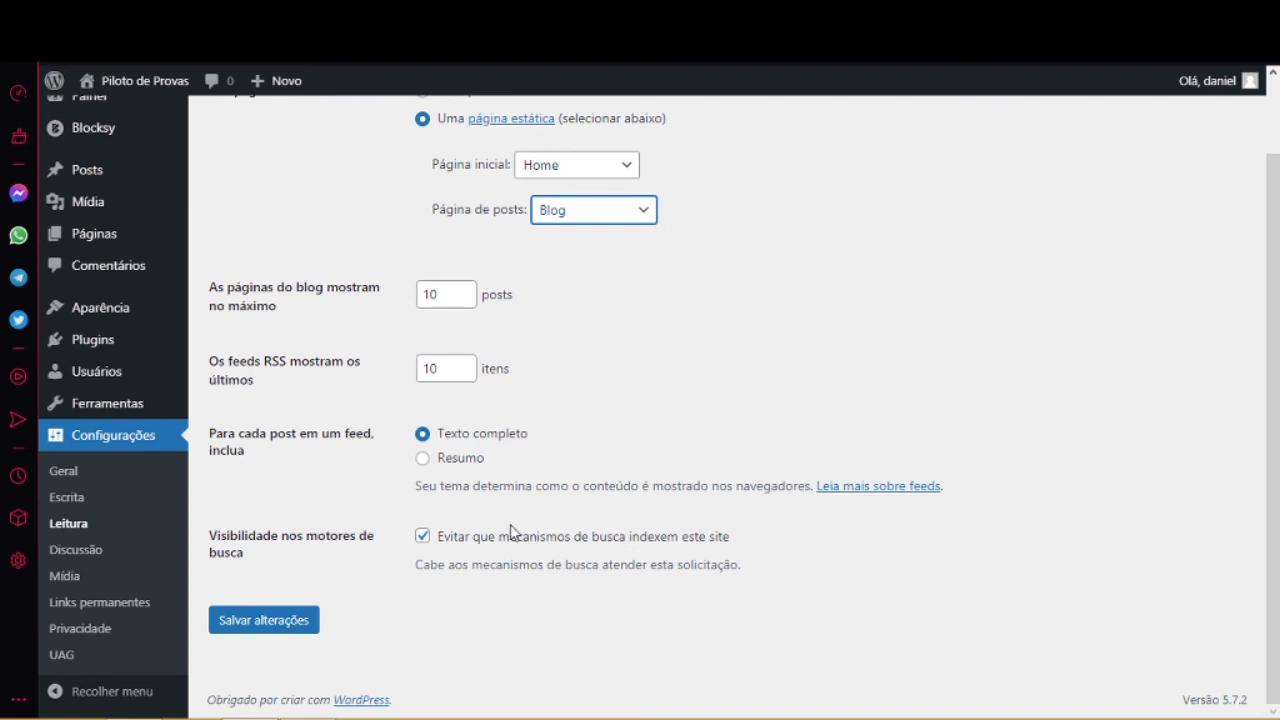
left_click(298, 624)
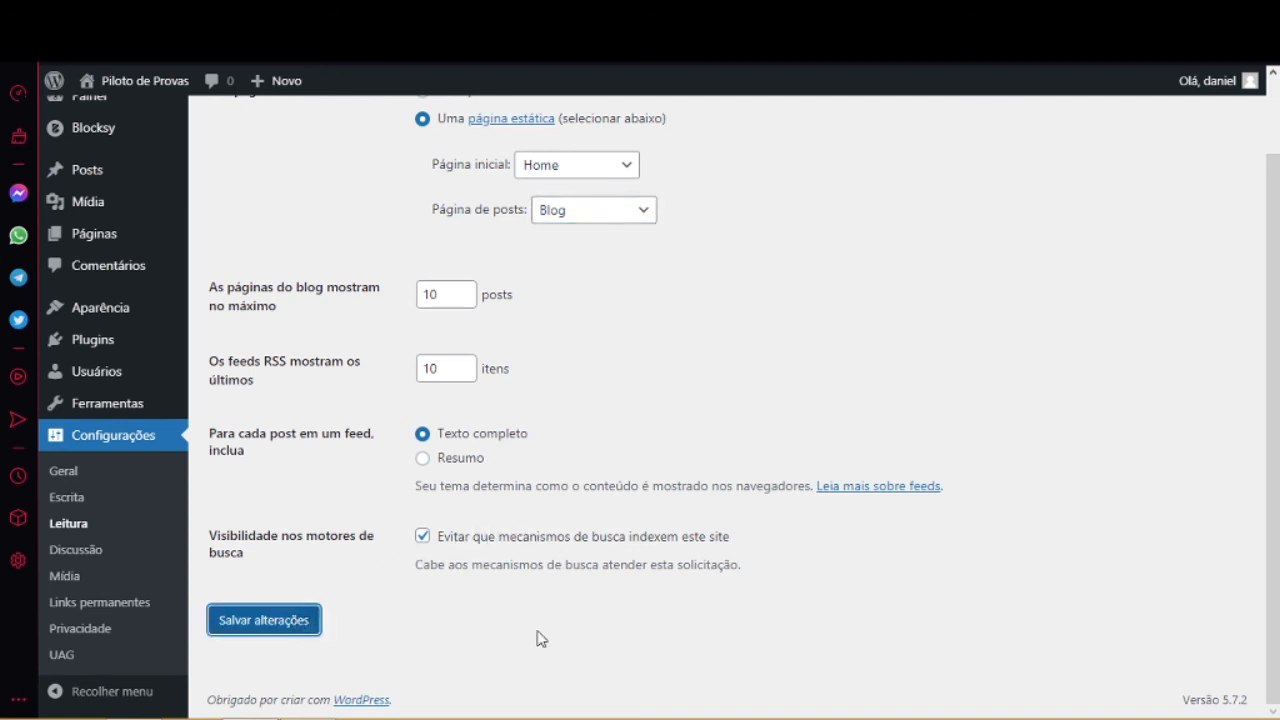